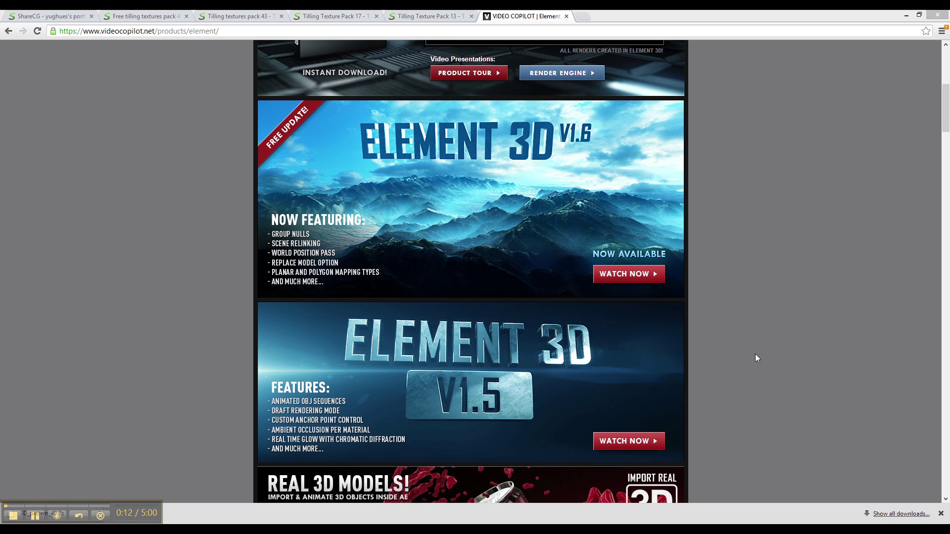
Close the Video Copilot Element 3D product tab.
click(567, 18)
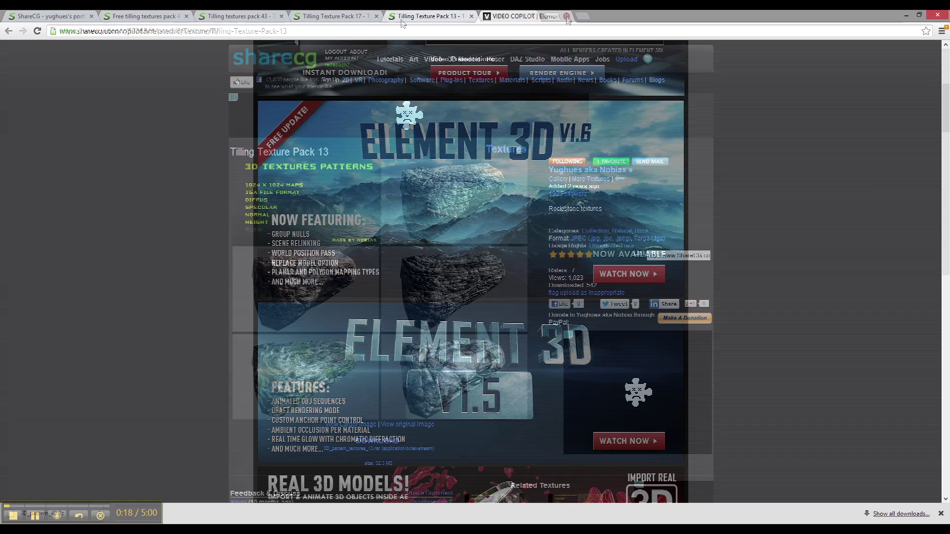
Go back to the ShareCG gallery and open the Free tilling textures pack 40 page.
key(ctrl+1)
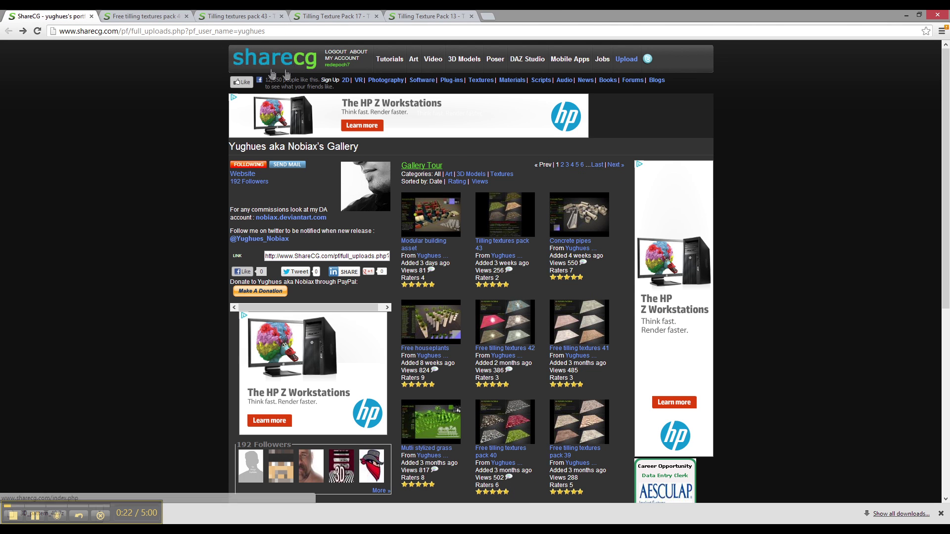
mouse_move(508, 222)
mouse_down()
mouse_move(502, 307)
mouse_move(529, 309)
mouse_move(526, 196)
mouse_move(497, 218)
mouse_up()
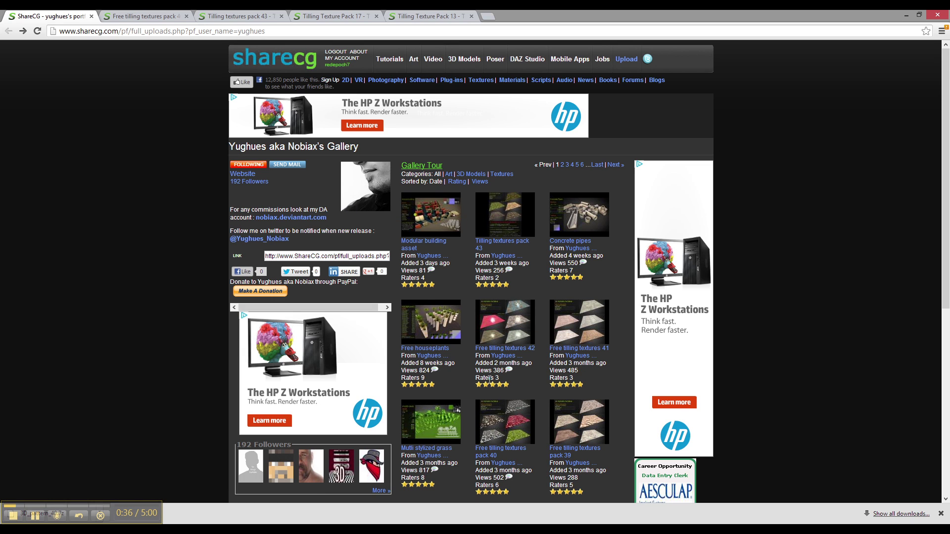
click(144, 16)
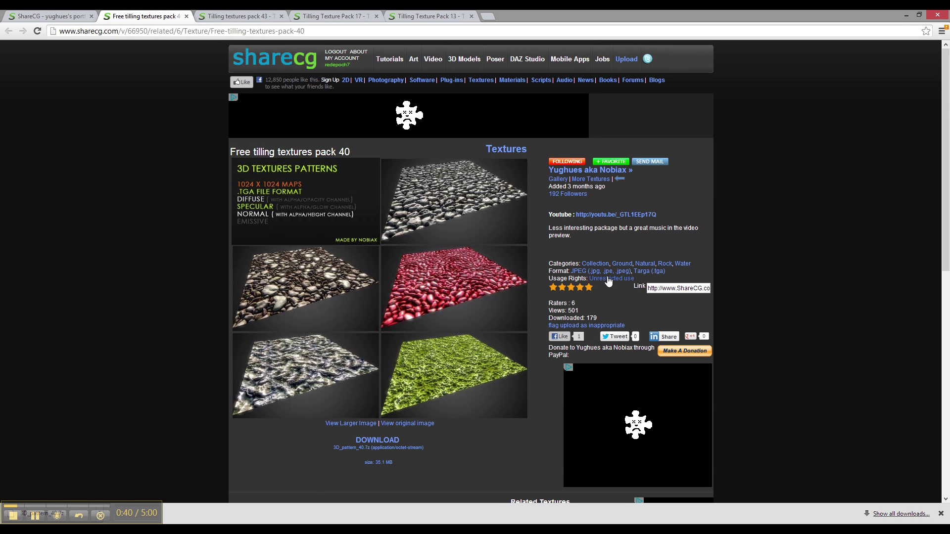
Show the downloaded 3D_pattern_40.7z archive in its folder.
mouse_move(610, 281)
right_click(53, 511)
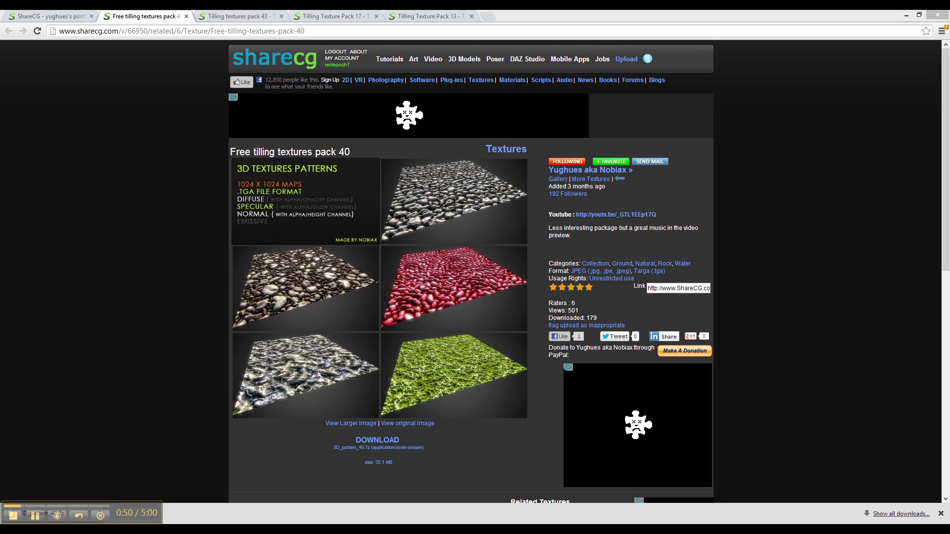
click(106, 489)
Extract 3D_pattern_40.7z with 7-Zip into a 3D_pattern_40 folder and open it.
right_click(419, 263)
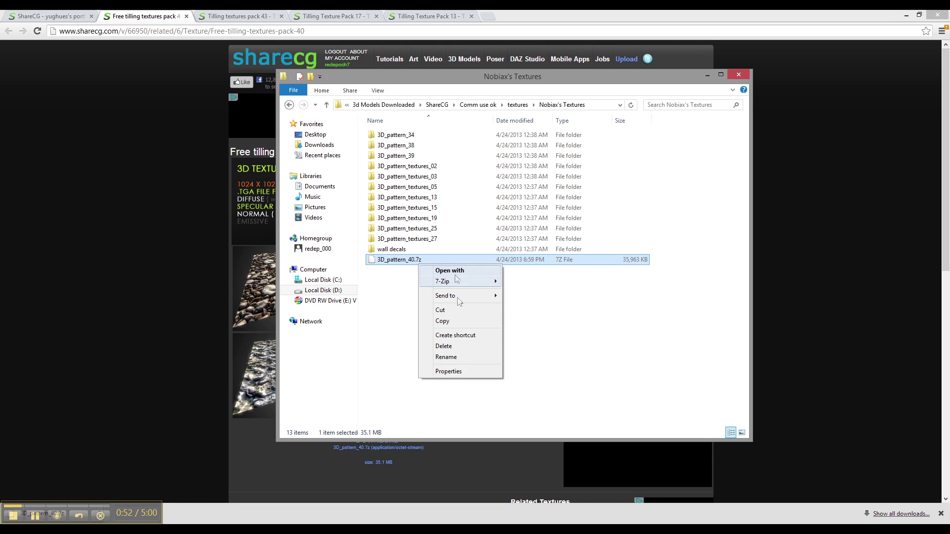
mouse_move(455, 287)
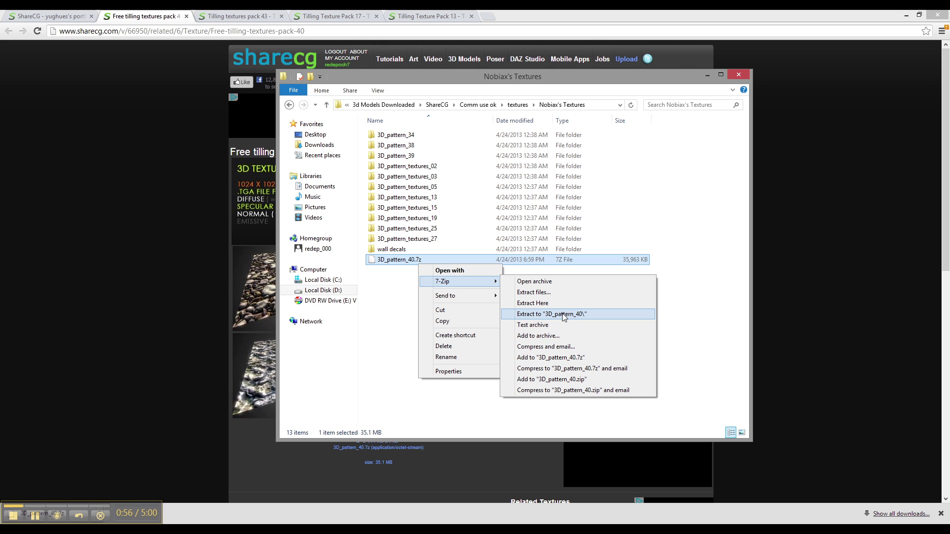
click(562, 315)
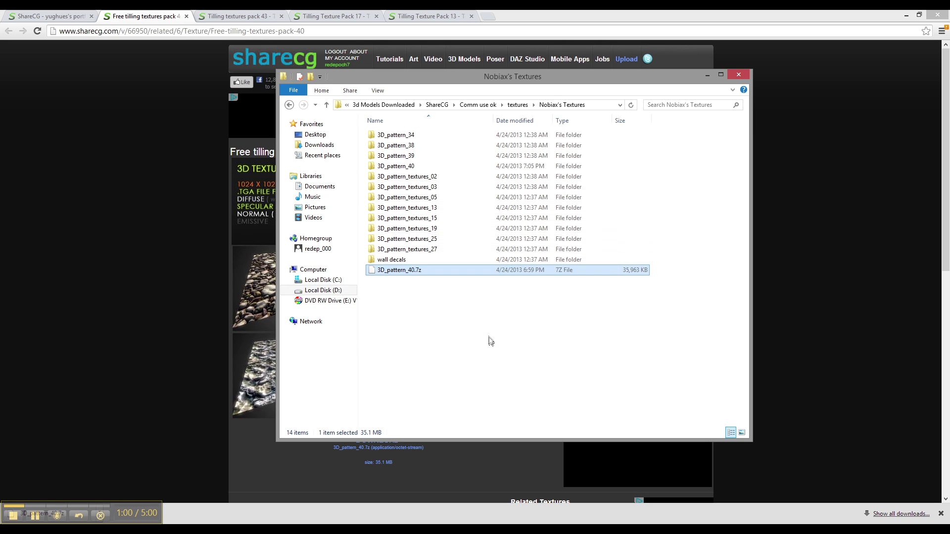
click(390, 167)
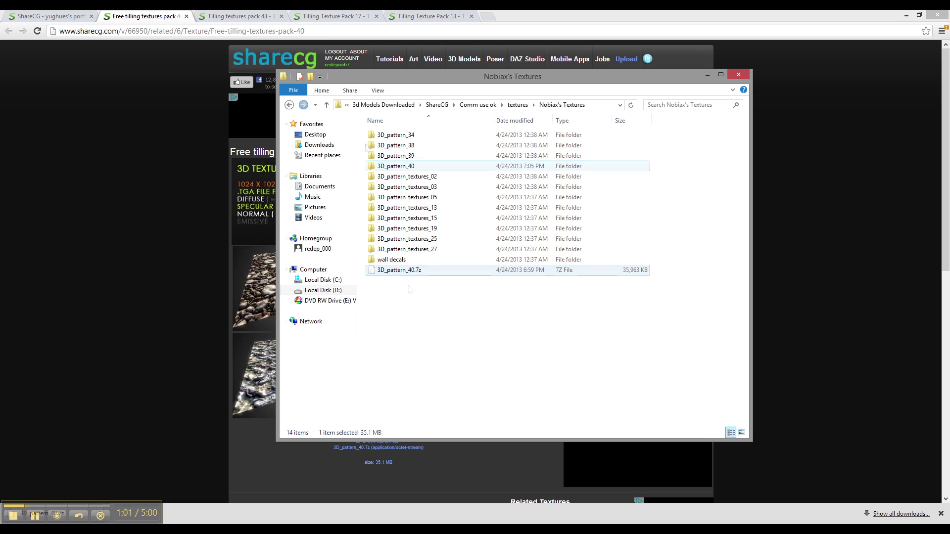
double_click(391, 168)
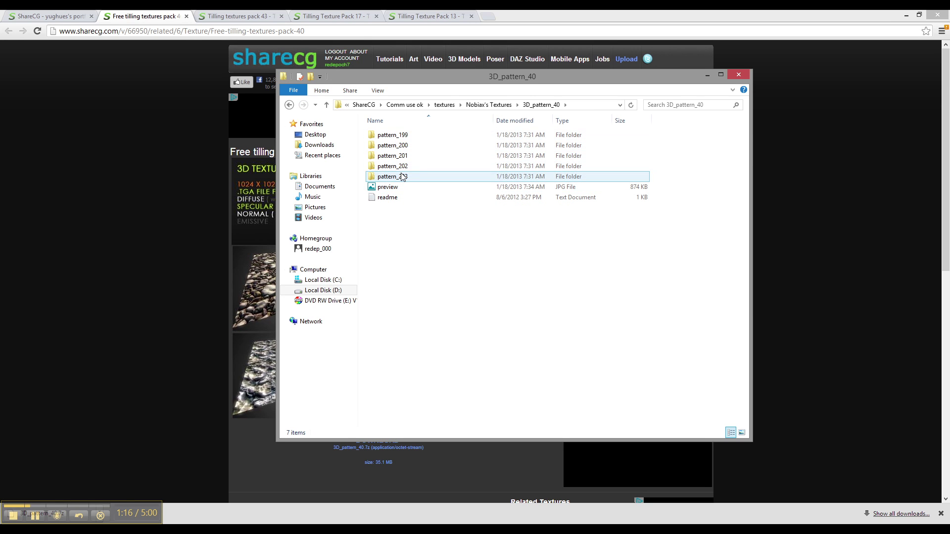
Open the pattern_199 folder and view its cobblestone preview image.
double_click(403, 134)
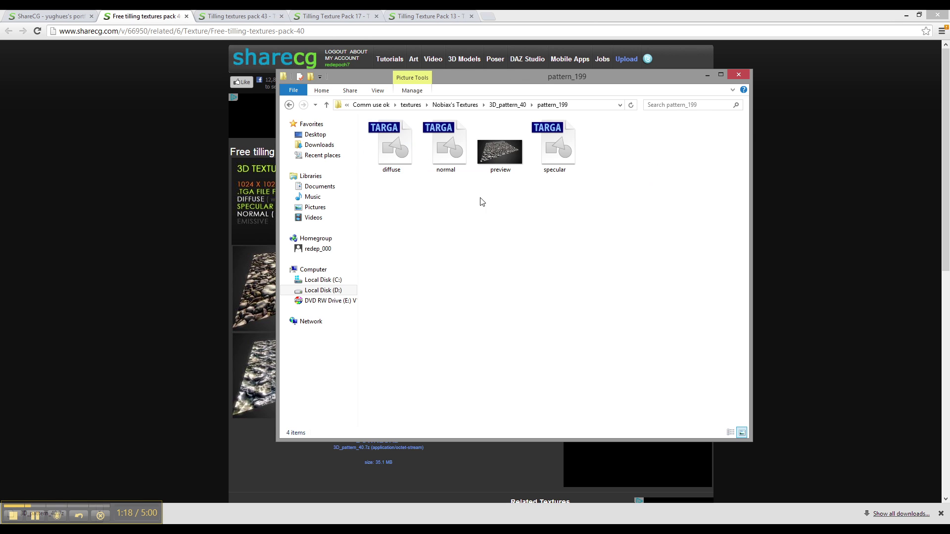
double_click(508, 164)
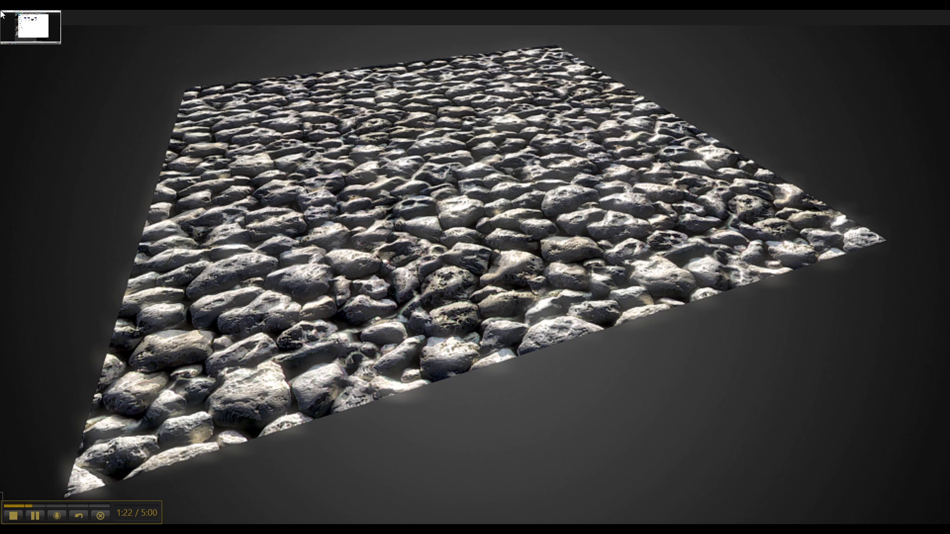
click(4, 15)
Open the specular, normal and diffuse TGA maps in Photoshop.
click(554, 148)
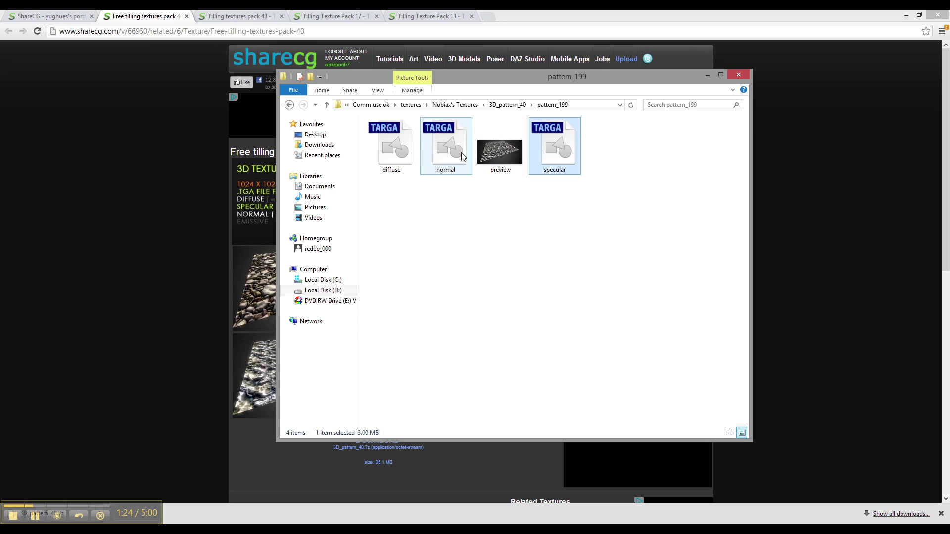
ctrl+click(449, 155)
ctrl+click(404, 159)
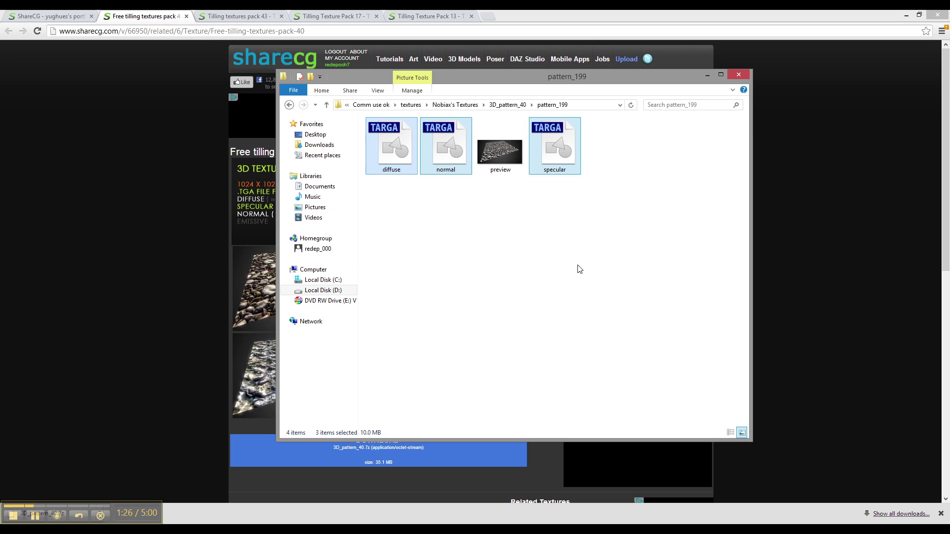
drag(571, 166, 420, 278)
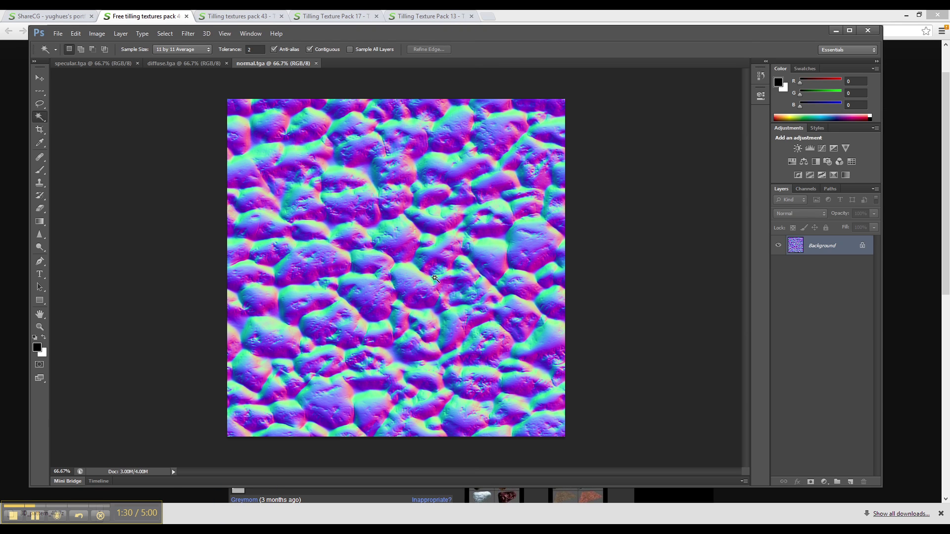
Save the specular map as a PNG file.
click(93, 63)
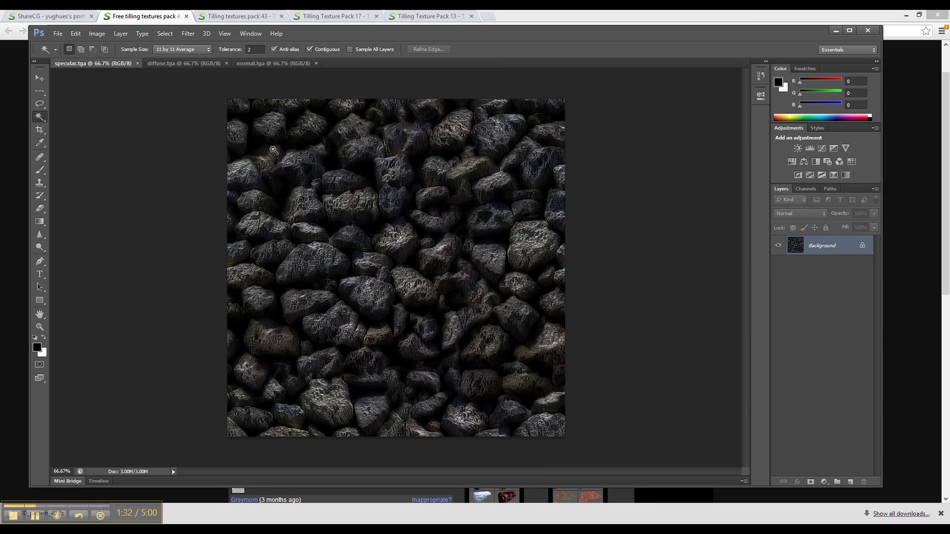
key(ctrl+shift+s)
click(485, 271)
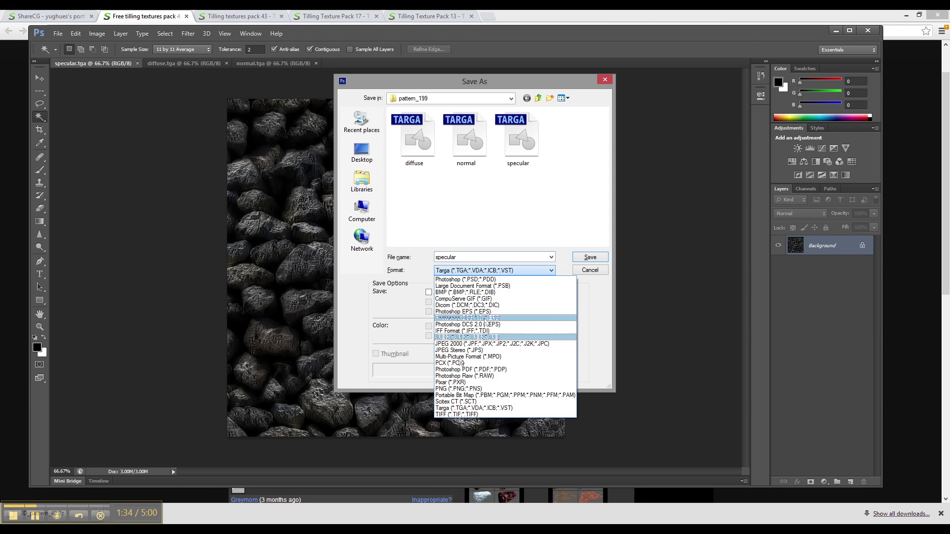
click(456, 389)
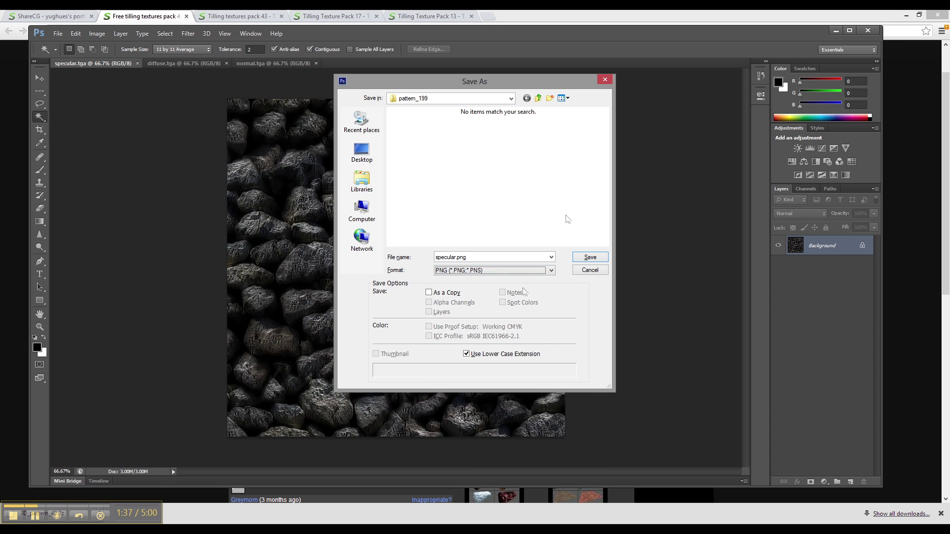
click(588, 261)
click(507, 174)
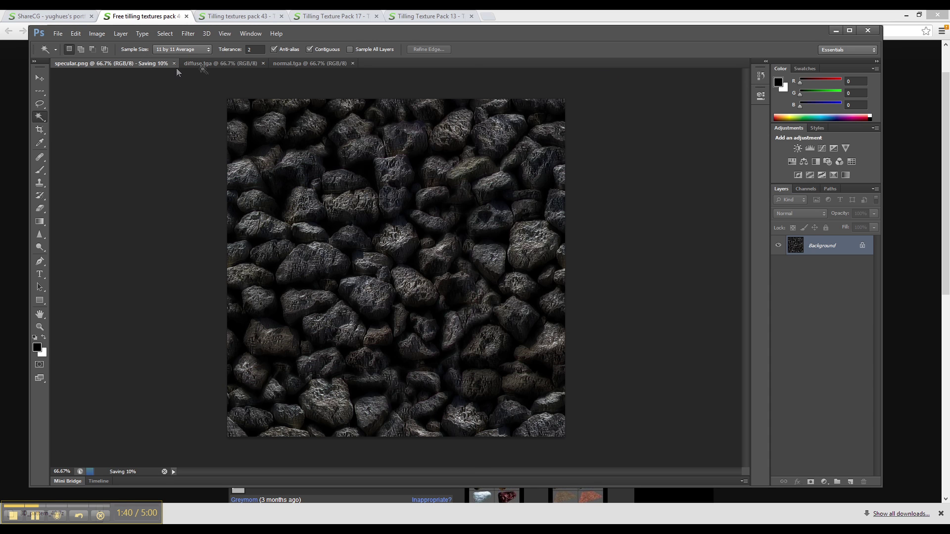
Save the diffuse map as a PNG file.
click(204, 70)
key(ctrl+shift+s)
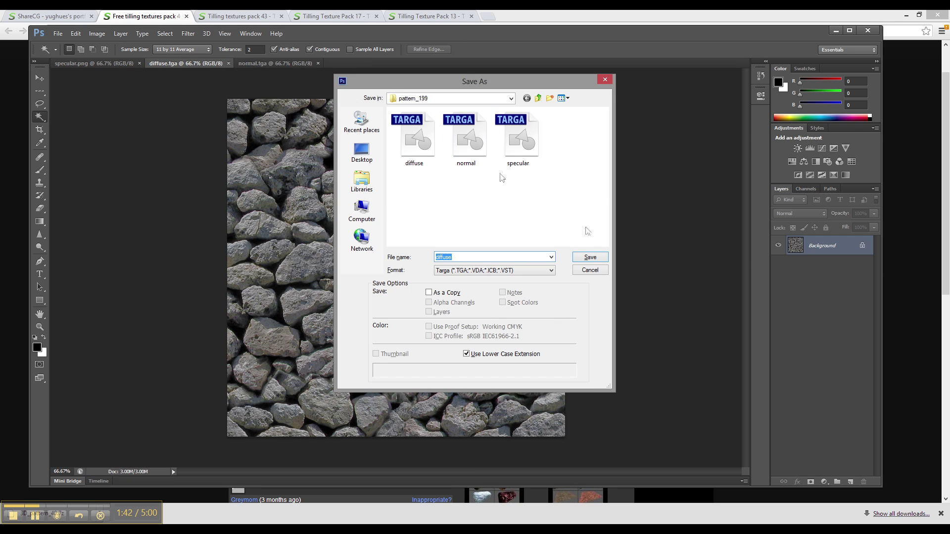
click(474, 270)
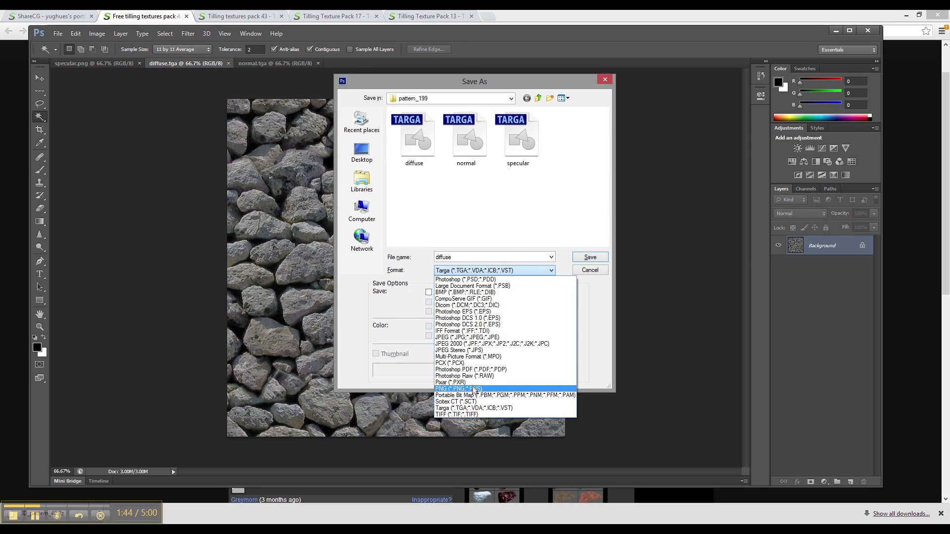
click(473, 389)
click(590, 257)
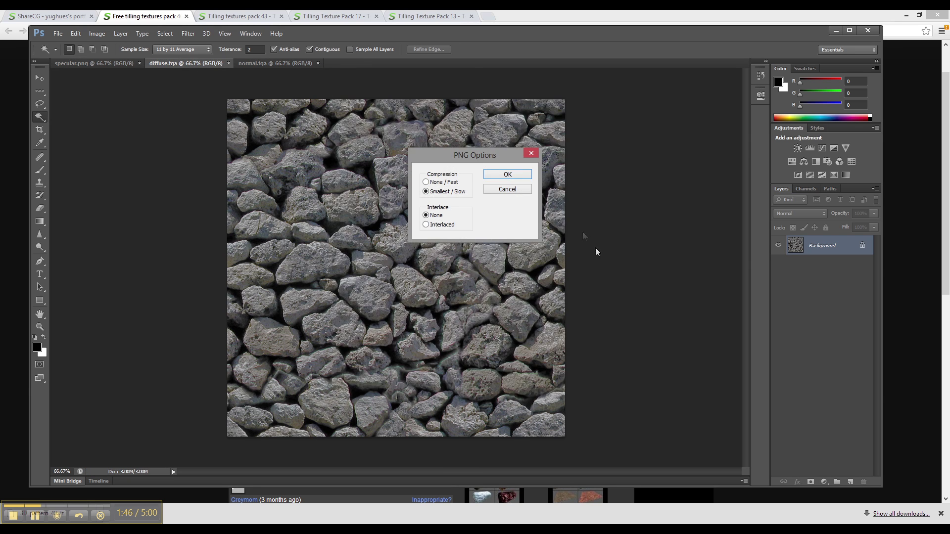
click(508, 175)
Save the normal map as normal.png and close all open documents.
click(292, 64)
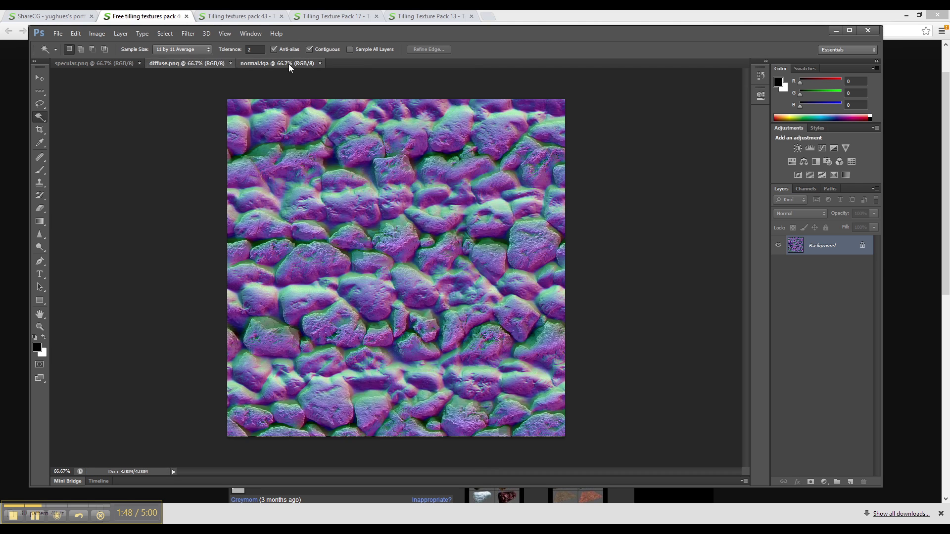
key(ctrl+shift+s)
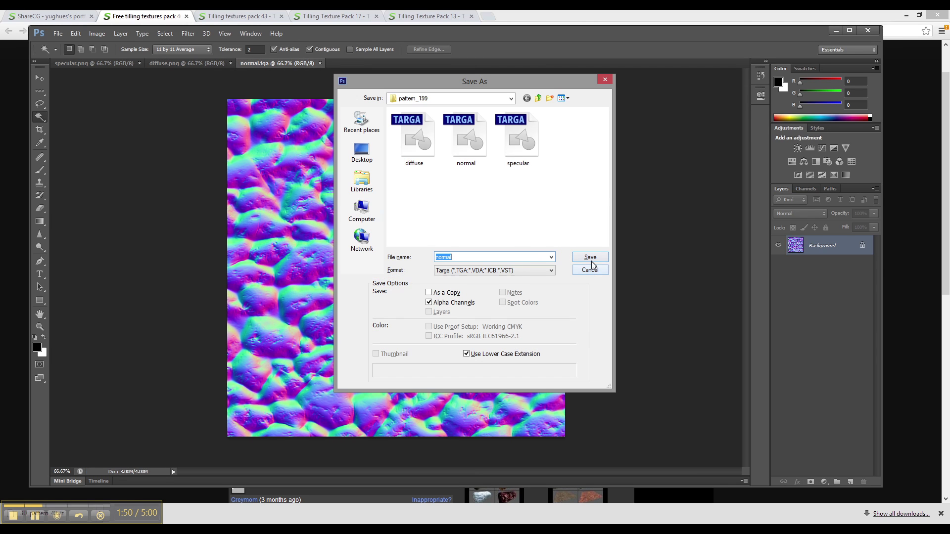
click(515, 272)
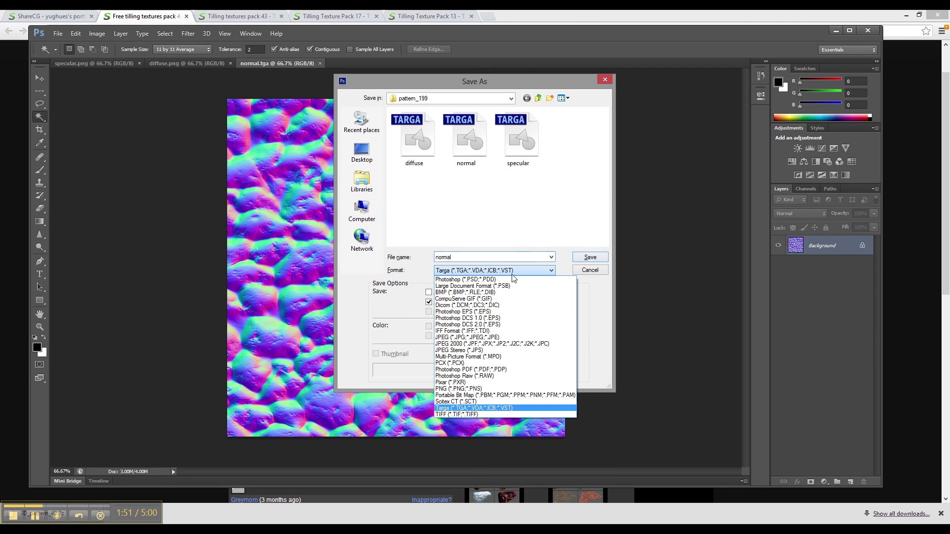
click(465, 389)
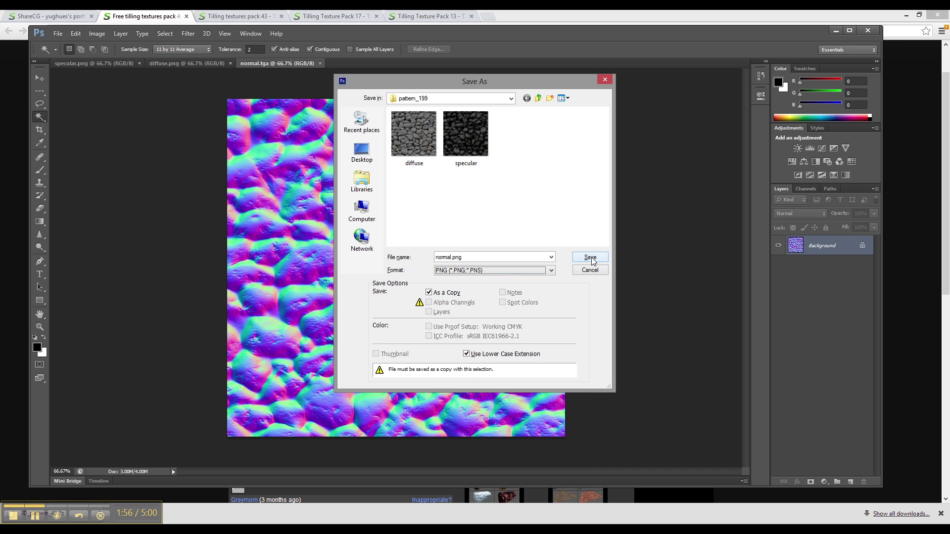
click(590, 257)
click(512, 173)
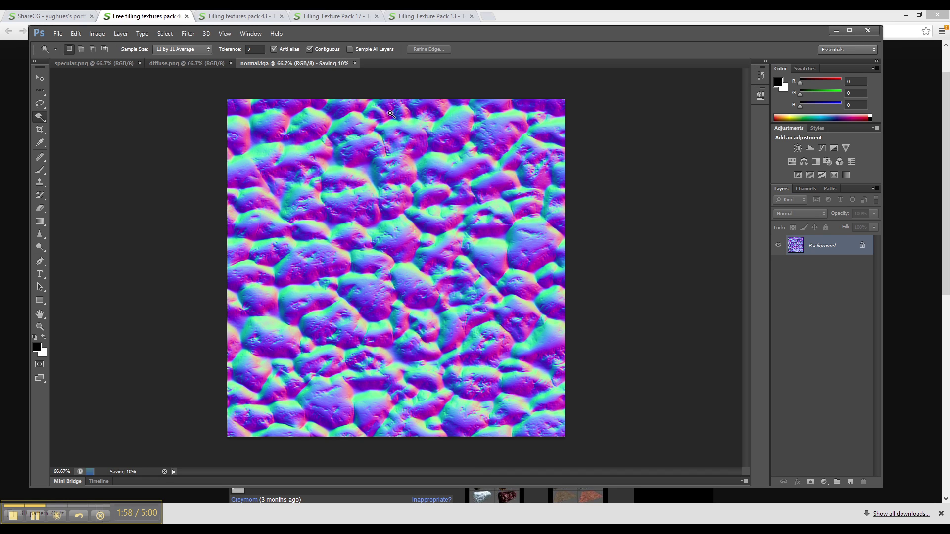
click(59, 34)
click(69, 124)
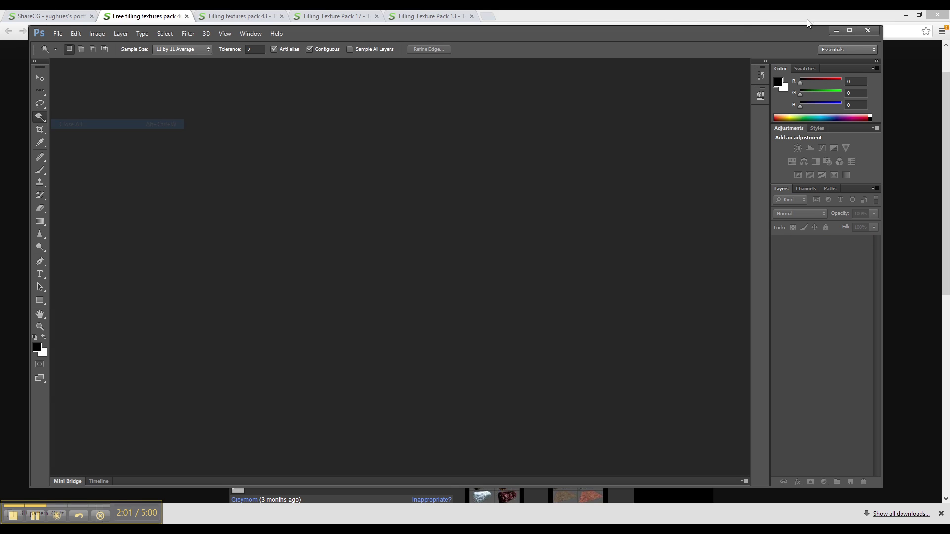
Open Element 3D's Scene Setup with the pattern_199 folder window placed alongside.
click(836, 31)
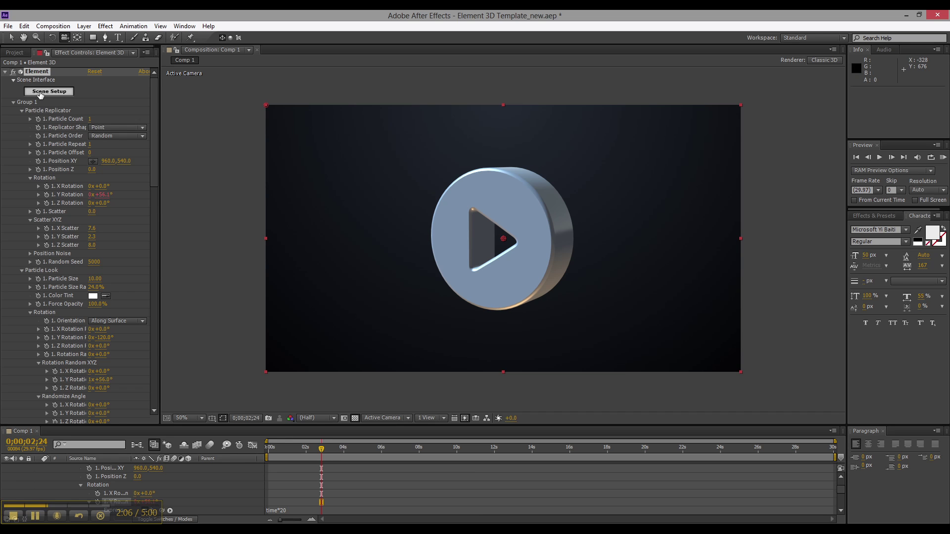
click(41, 92)
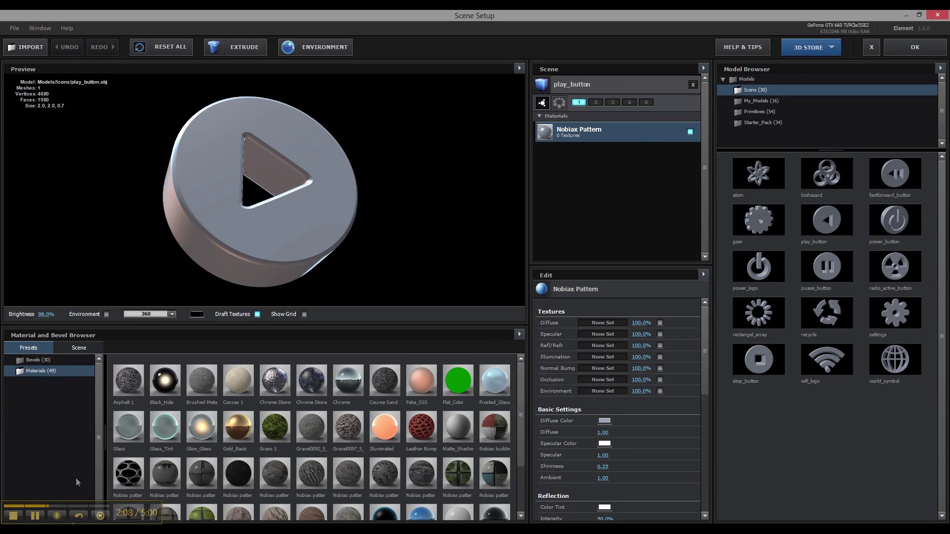
key(alt+Tab)
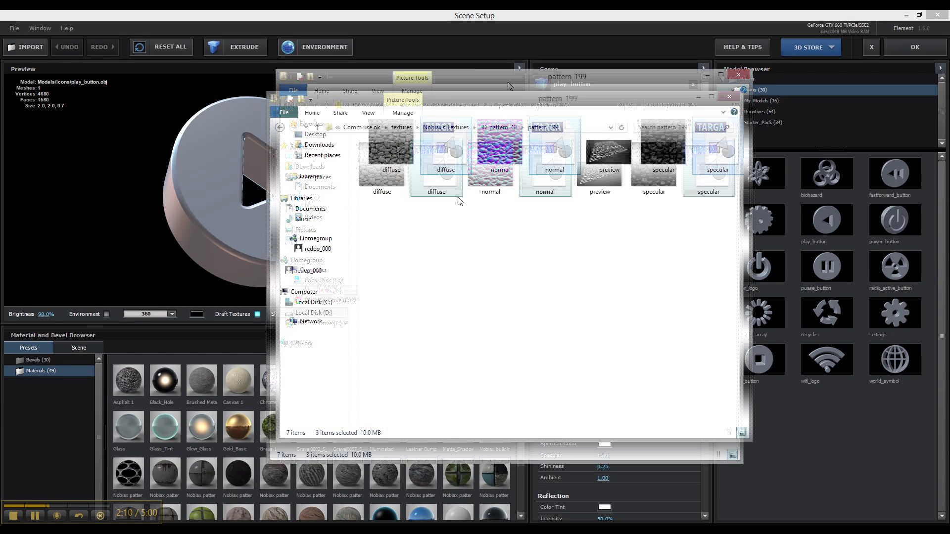
drag(509, 86, 396, 386)
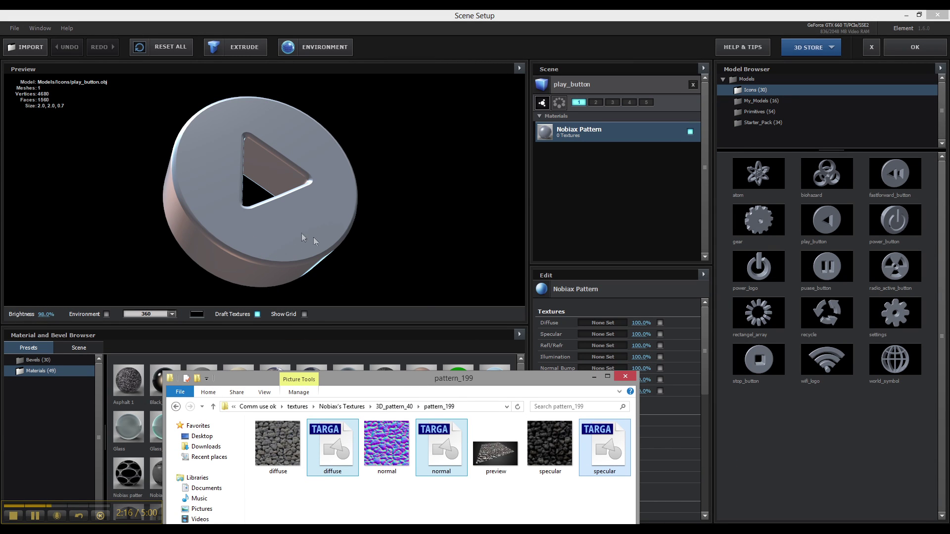
drag(366, 374, 229, 111)
Load the diffuse, normal and specular images into the material's Diffuse, Normal Bump and Specular slots.
drag(143, 183, 603, 323)
drag(262, 190, 603, 368)
drag(413, 187, 590, 334)
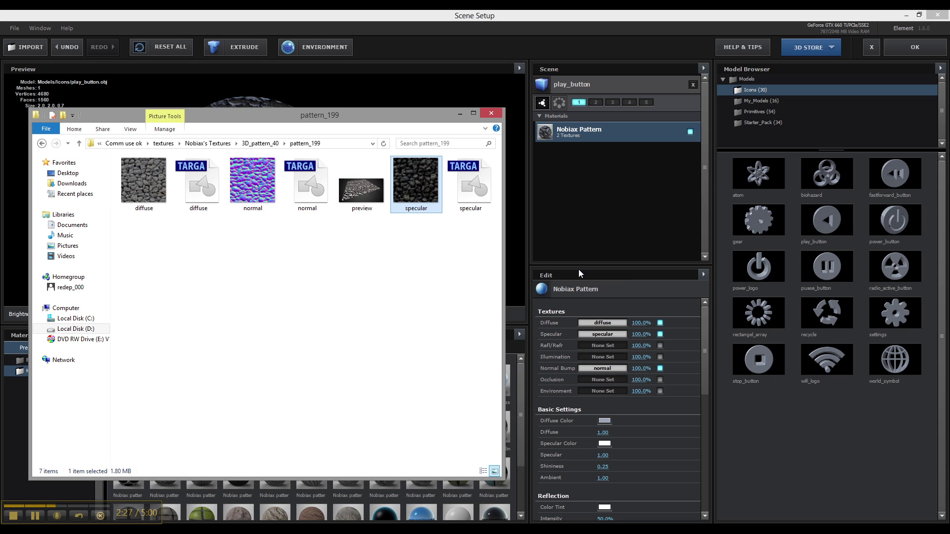
click(460, 114)
Orbit the stone-textured play button to inspect it from several angles.
mouse_move(306, 243)
mouse_down()
mouse_move(281, 225)
mouse_move(231, 213)
mouse_move(333, 237)
mouse_move(314, 212)
mouse_move(297, 239)
mouse_up()
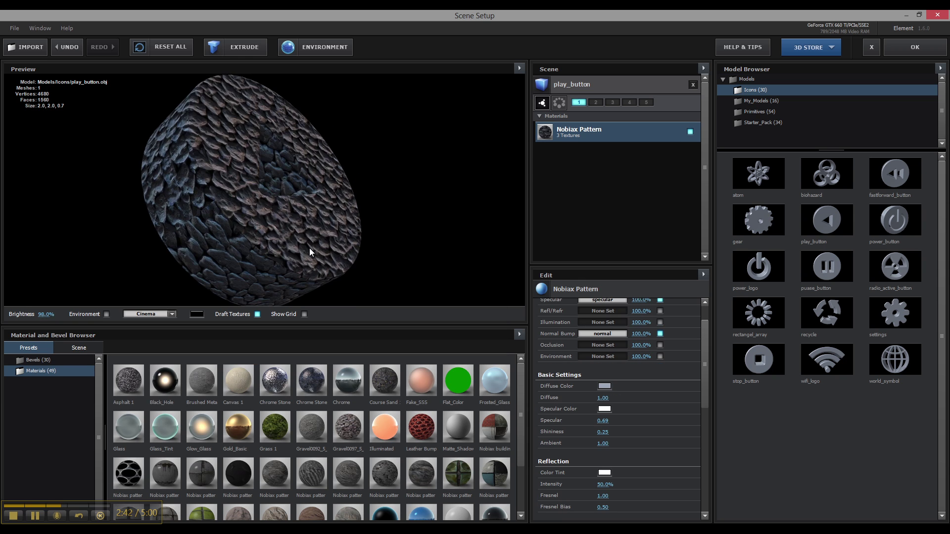
drag(310, 247, 239, 187)
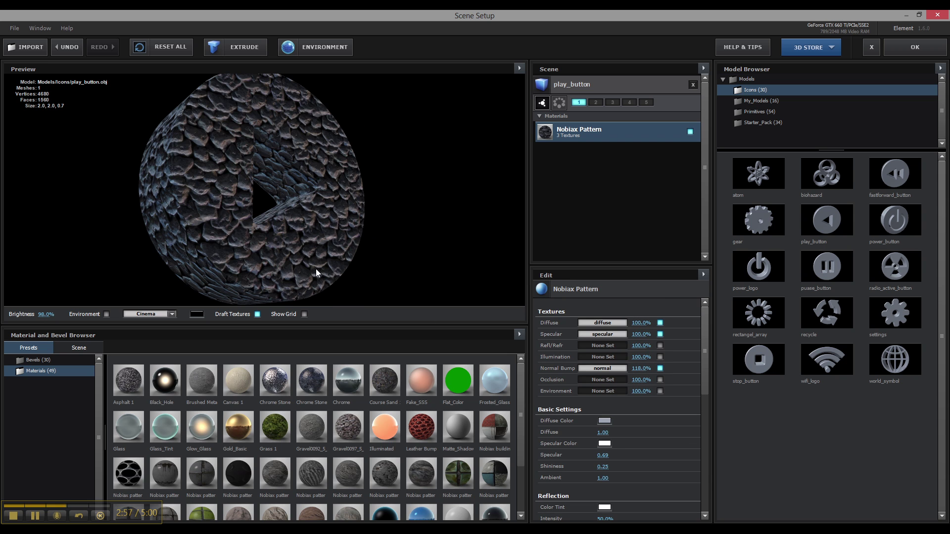
drag(317, 272, 302, 223)
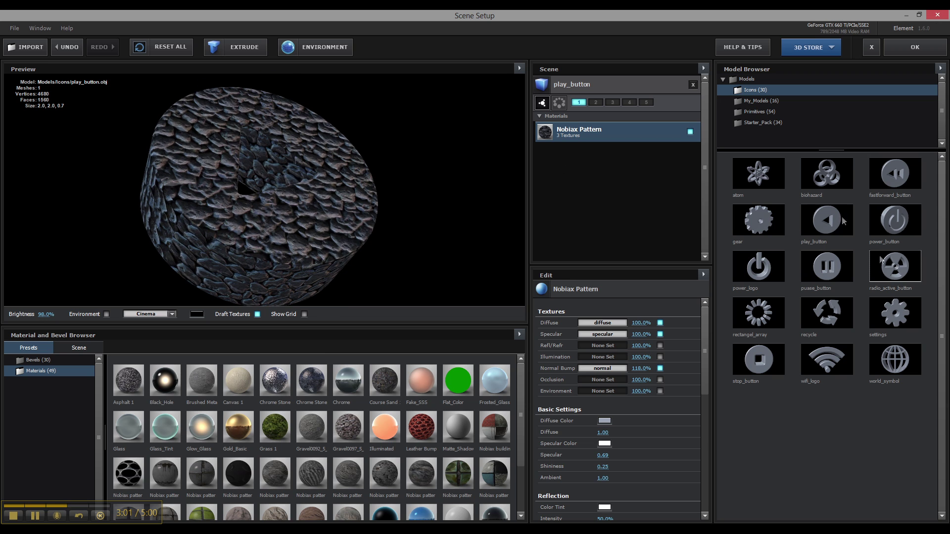
Add the biohazard model and paste play_button's Nobiax Pattern material onto its Base Material.
click(818, 174)
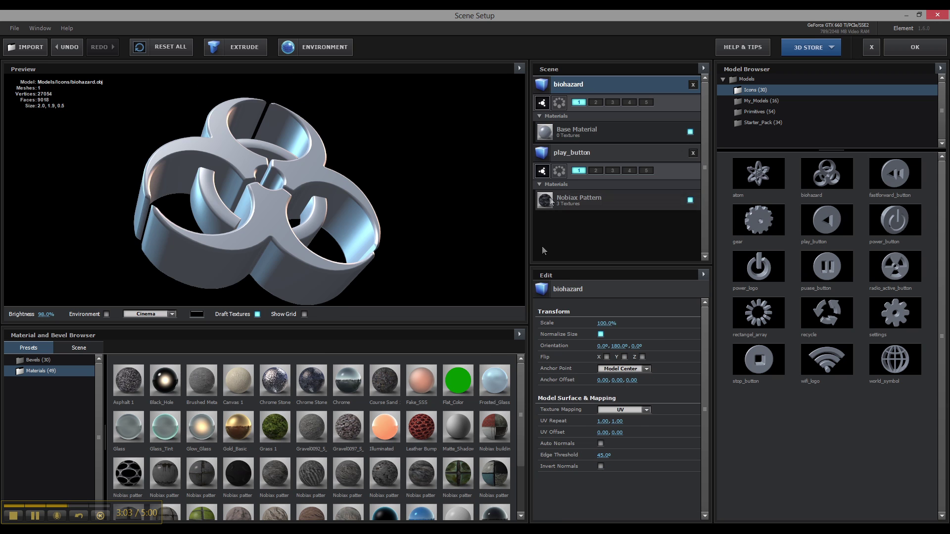
right_click(575, 199)
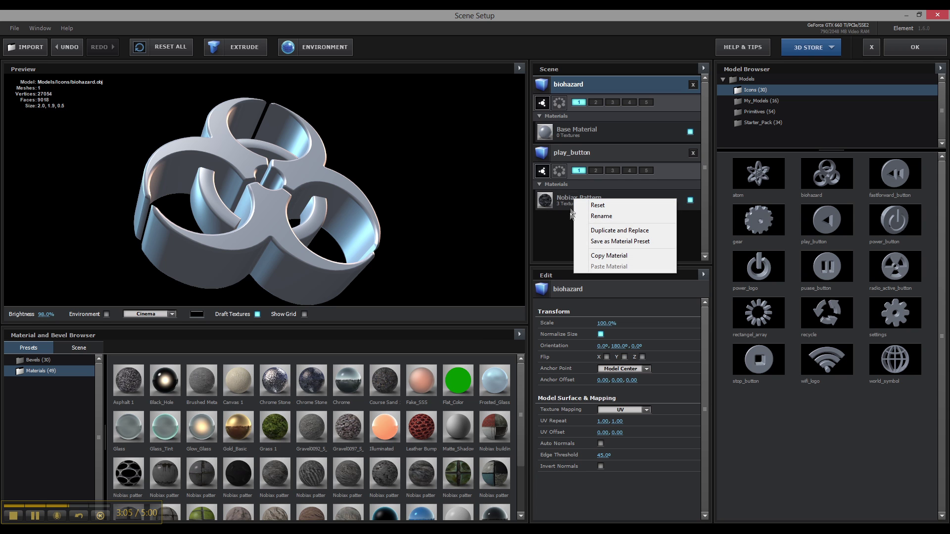
click(597, 254)
right_click(576, 131)
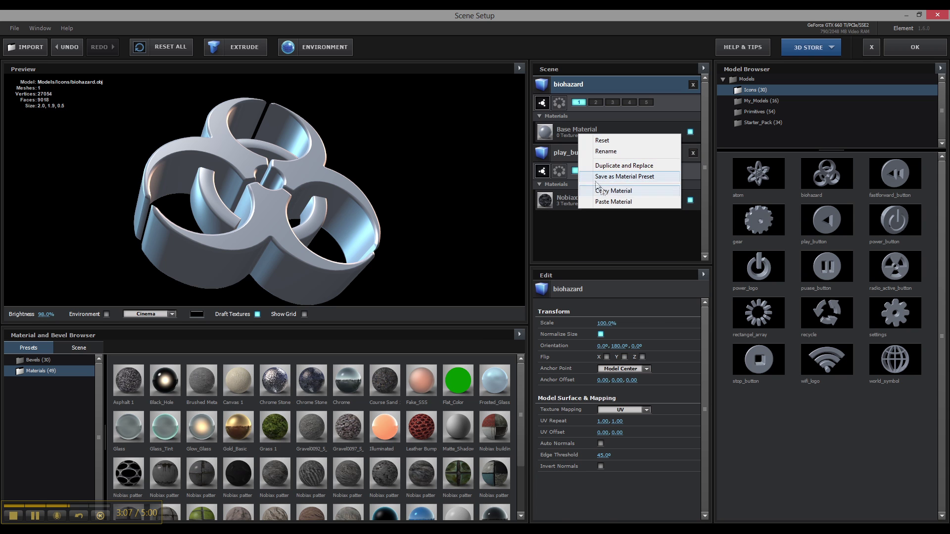
click(601, 199)
drag(287, 198, 331, 215)
scroll(287, 216, up, 3)
scroll(284, 220, up, 4)
Raise the preview brightness to 165% and view the biohazard from the front.
drag(43, 314, 66, 314)
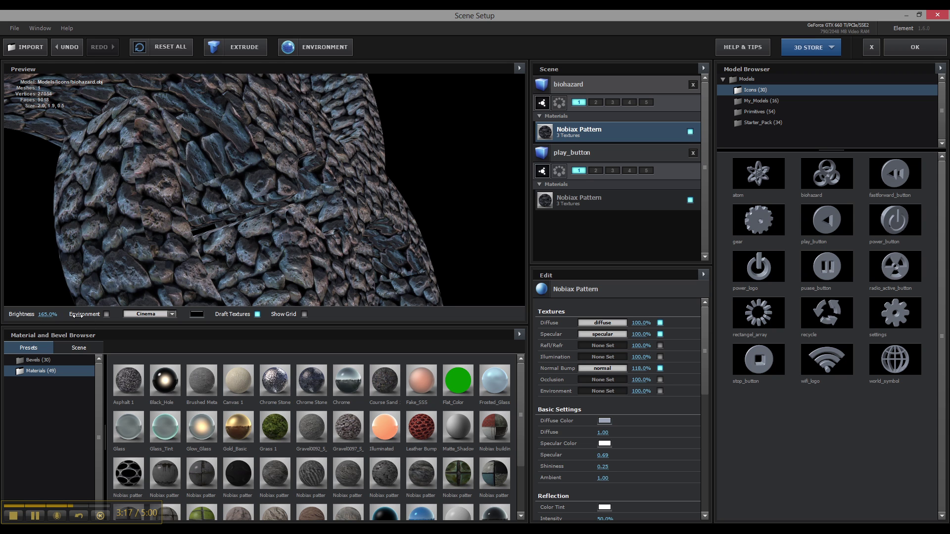
drag(299, 168, 248, 191)
scroll(262, 175, down, 3)
scroll(260, 180, down, 2)
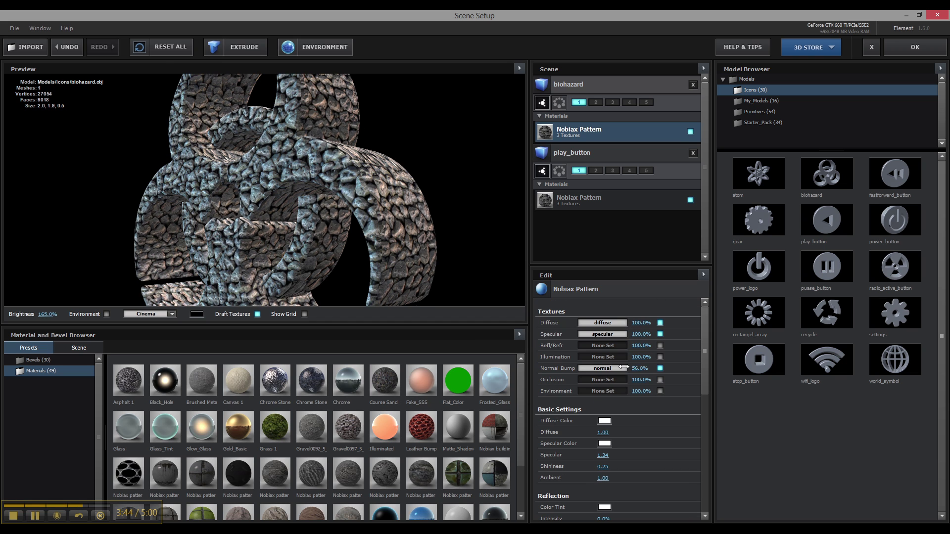
Compare several Normal Bump strengths, then set it to 100%.
drag(623, 367, 557, 373)
drag(327, 183, 370, 225)
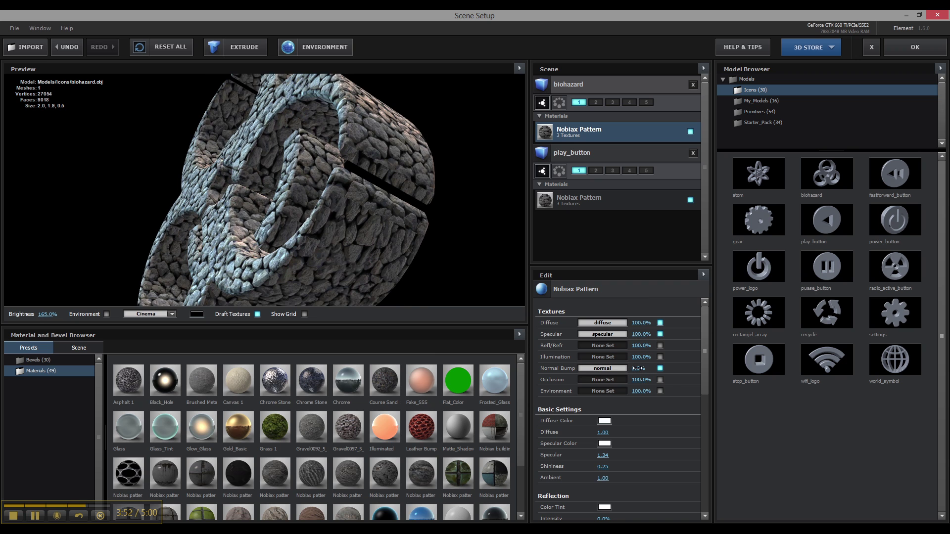
drag(637, 368, 672, 368)
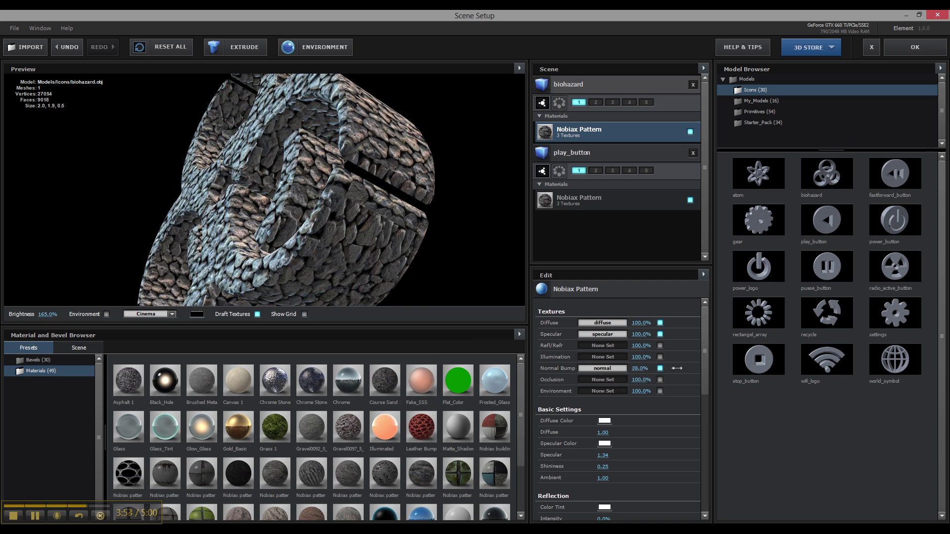
drag(680, 369, 690, 372)
click(641, 369)
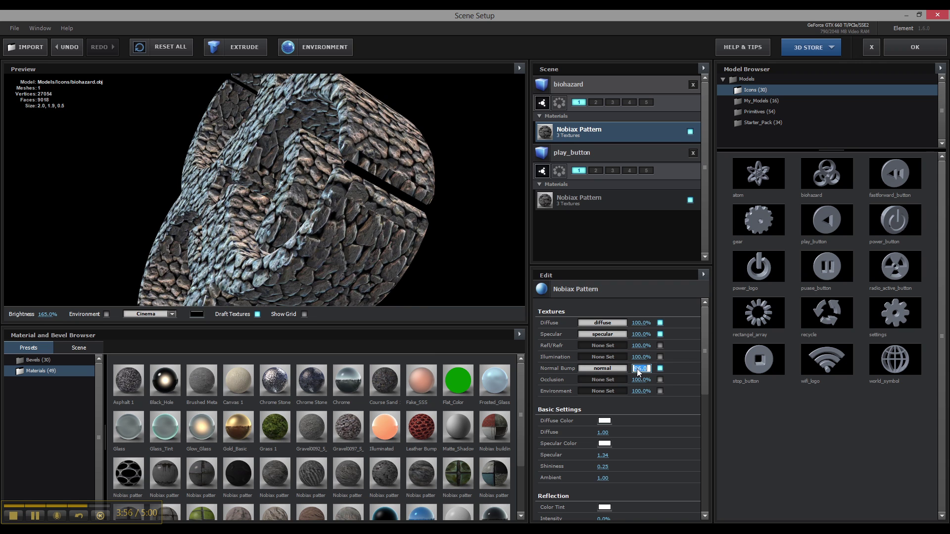
text(100)
key(Return)
drag(482, 172, 272, 203)
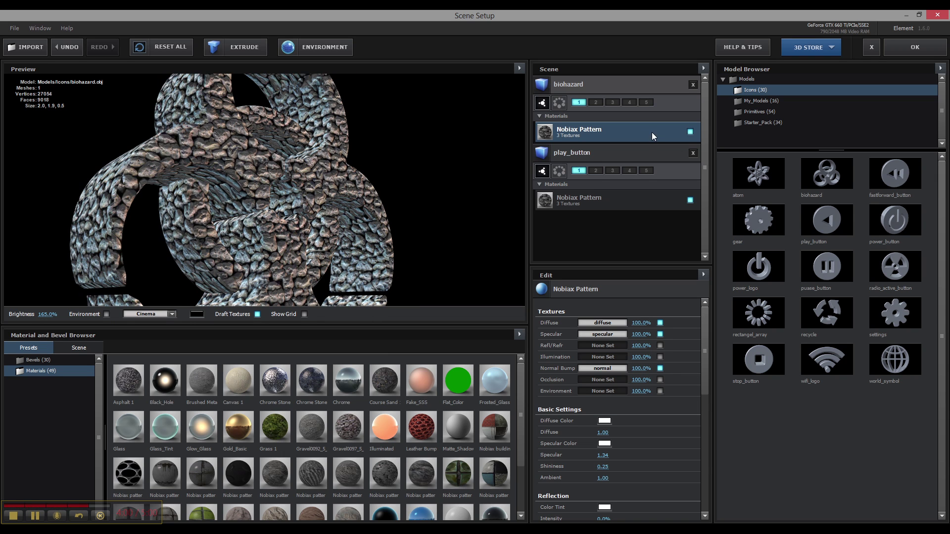
Rename the biohazard's material to Nobiax Pattern 40.
right_click(619, 132)
click(641, 150)
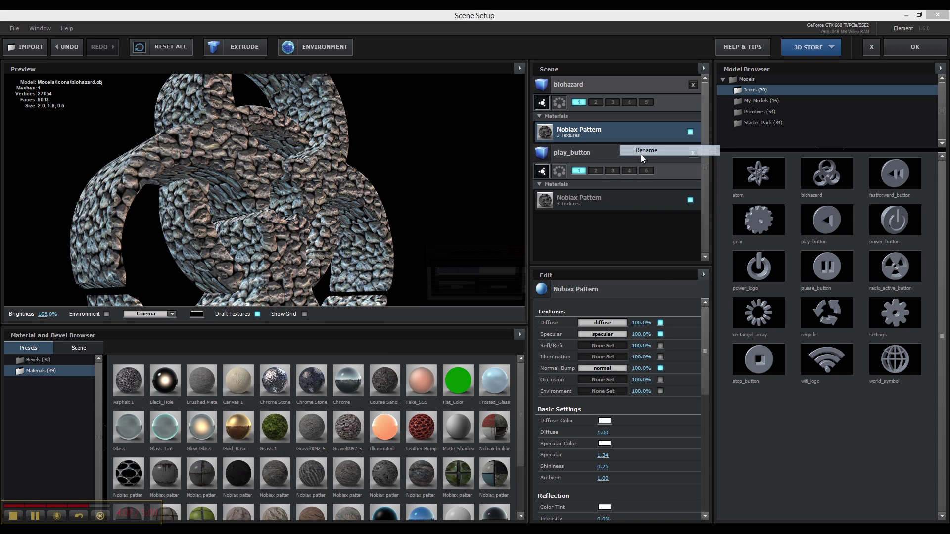
click(490, 271)
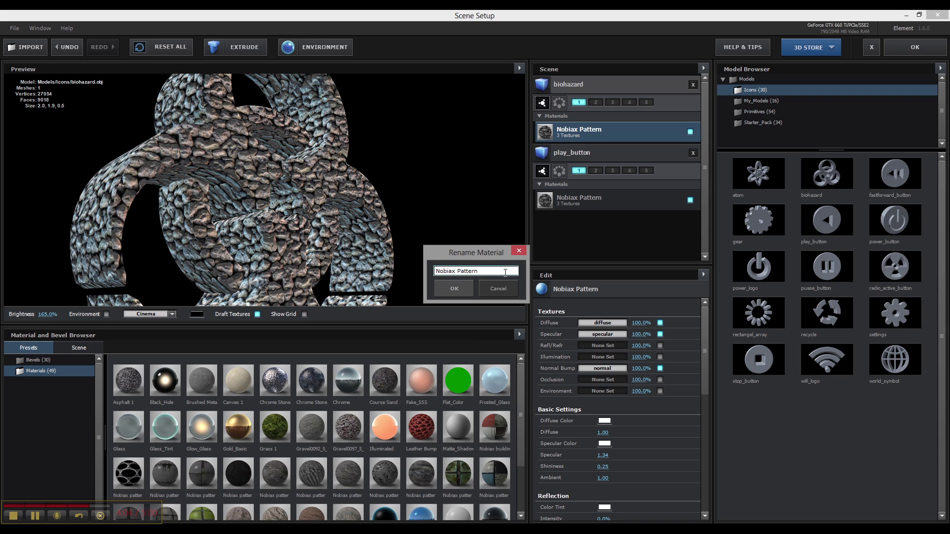
key(Return)
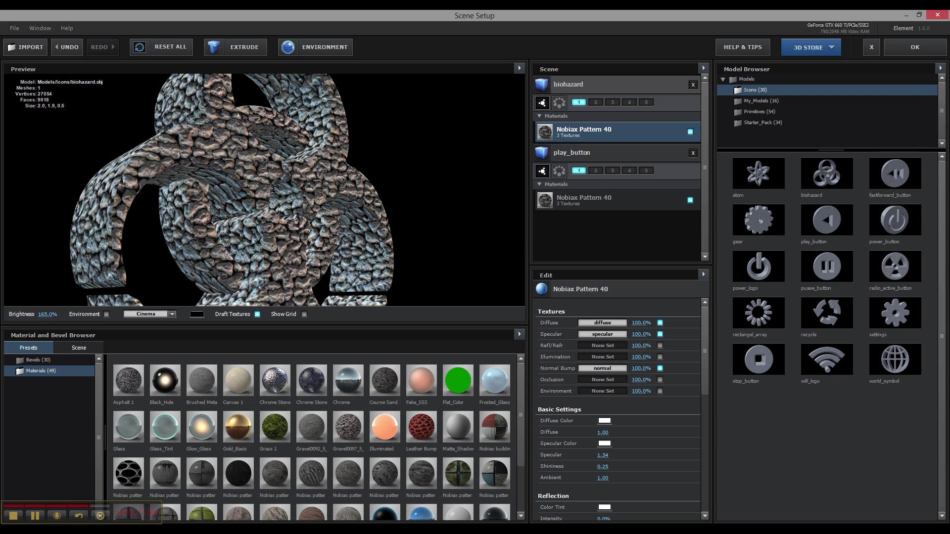
Save Nobiax Pattern 40 as a material preset, then browse the Primitives model folder.
right_click(600, 132)
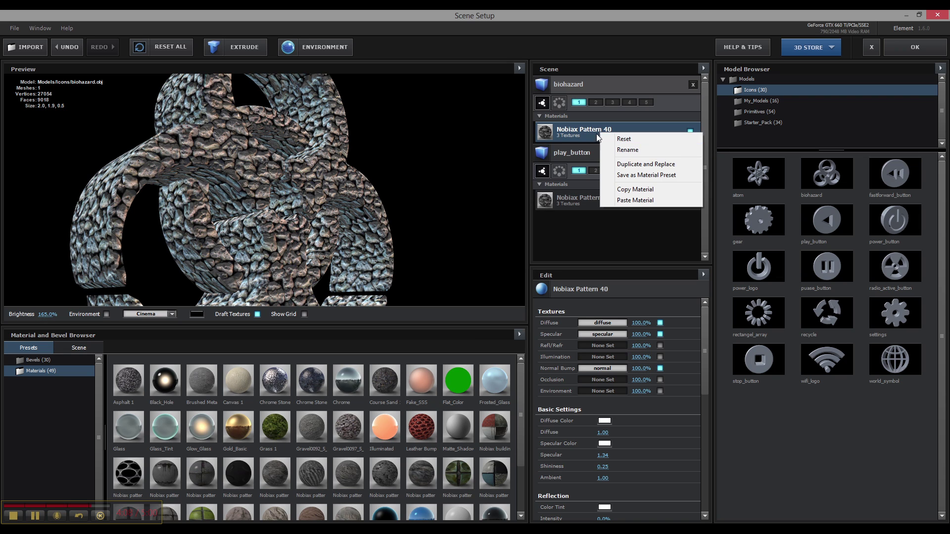
click(636, 175)
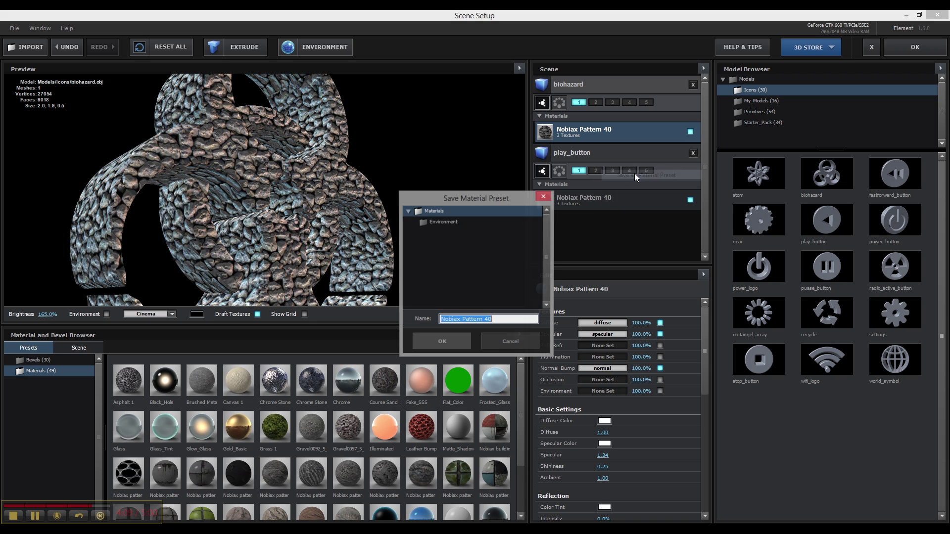
click(449, 341)
scroll(356, 482, down, 1)
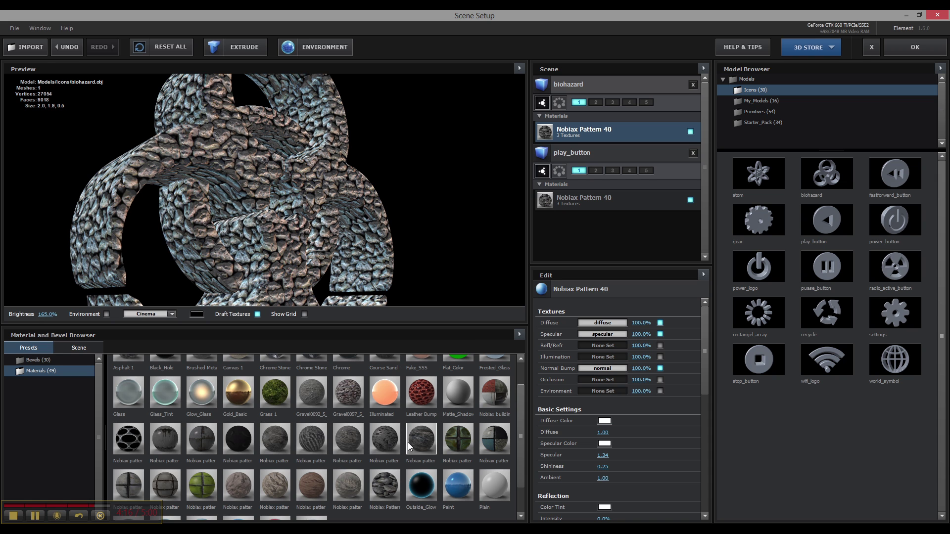
drag(333, 200, 278, 215)
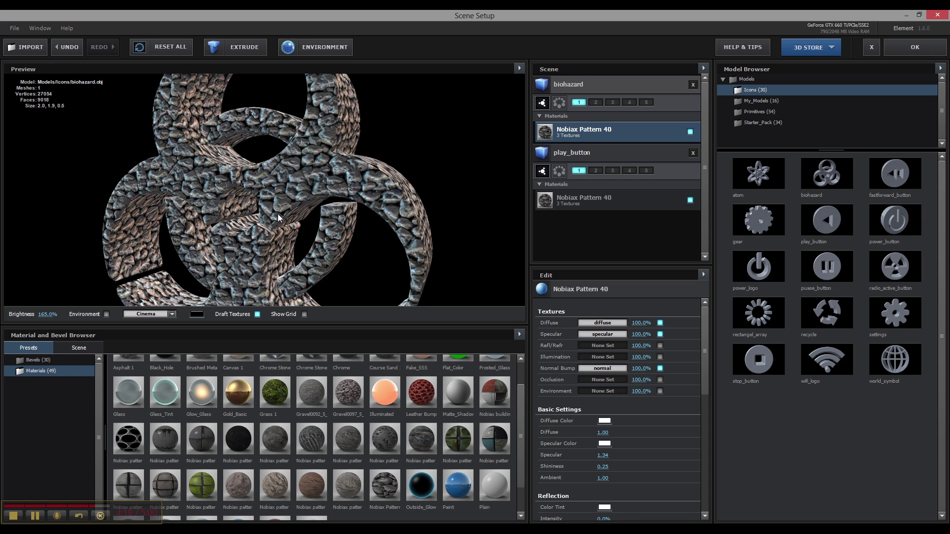
drag(331, 245, 256, 248)
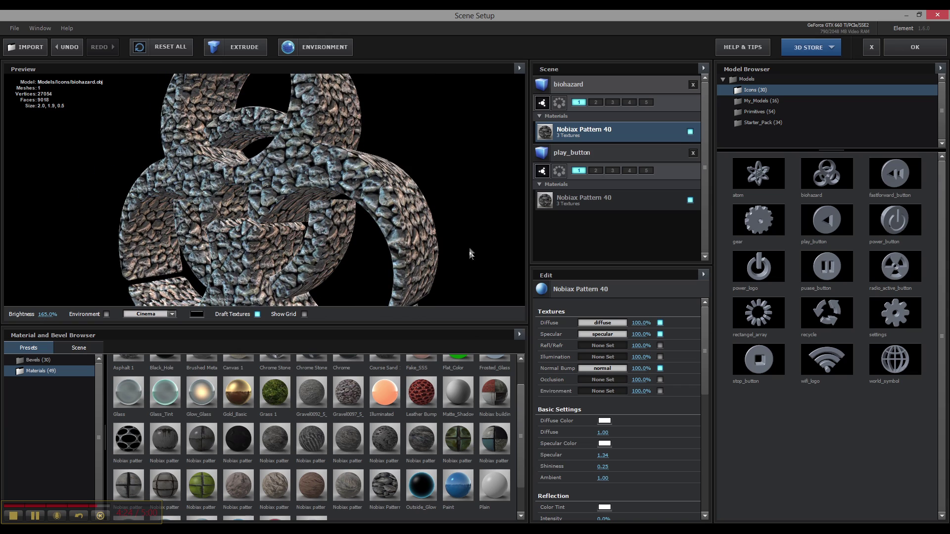
drag(326, 248, 308, 240)
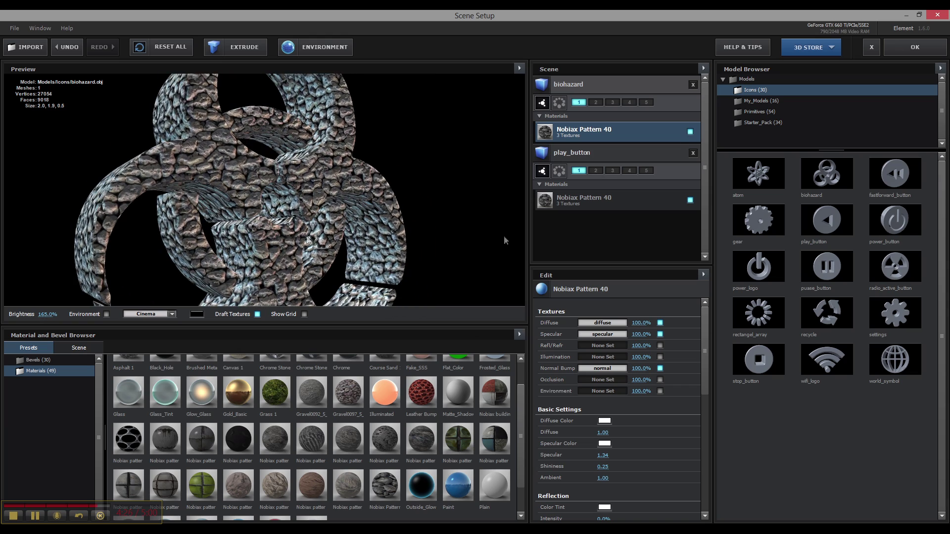
click(762, 112)
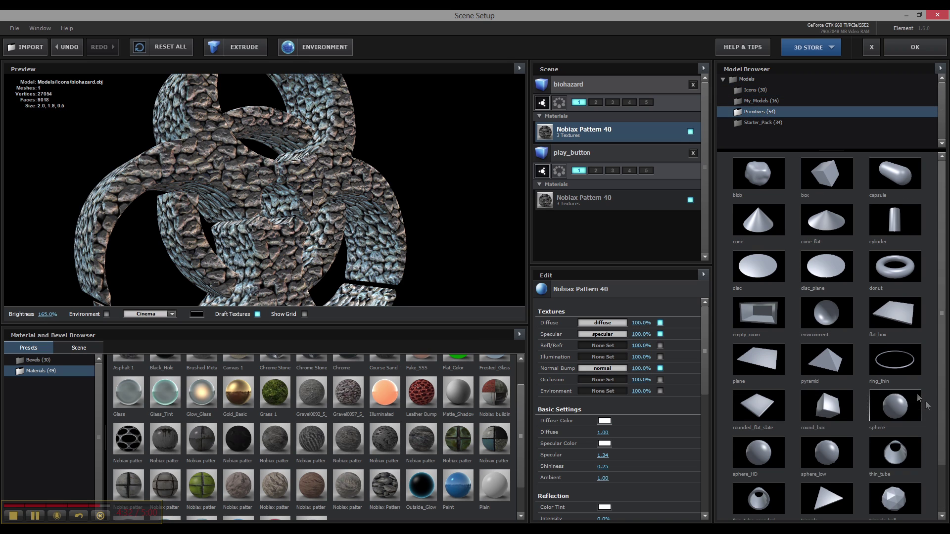
Add a sphere primitive and paste the Nobiax Pattern 40 material onto it.
click(907, 408)
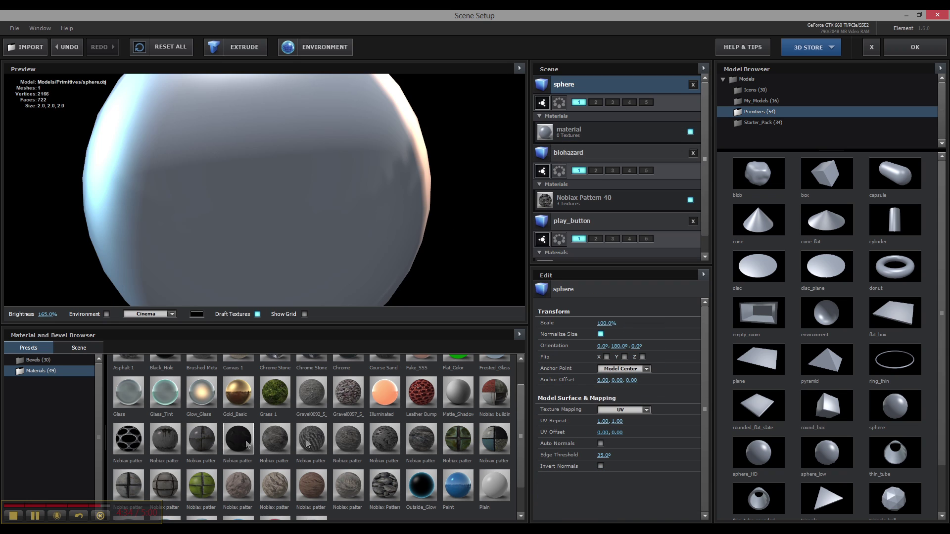
scroll(331, 463, down, 2)
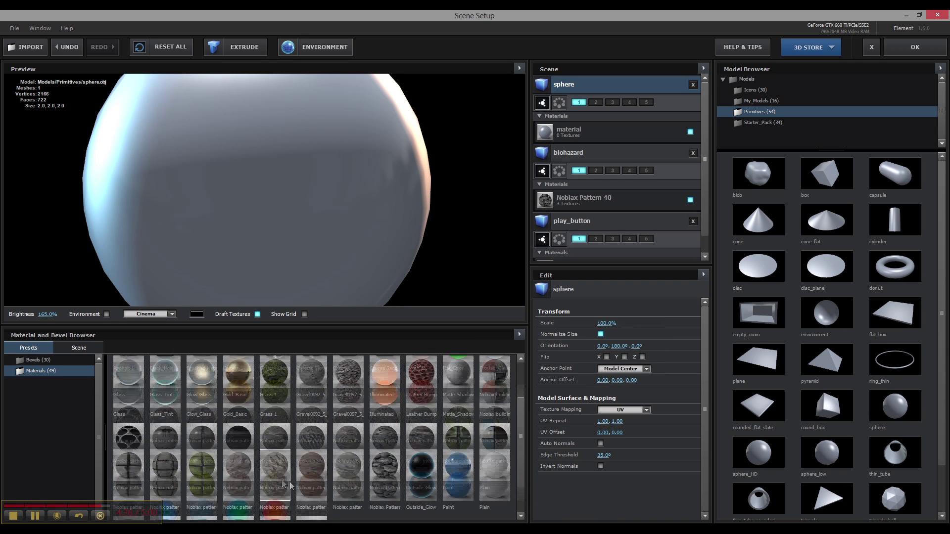
right_click(583, 199)
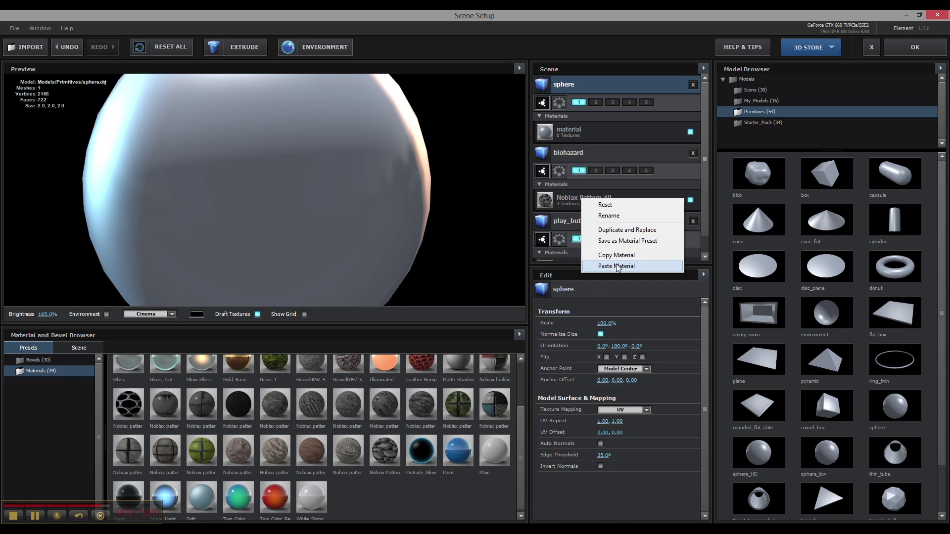
click(616, 254)
right_click(574, 125)
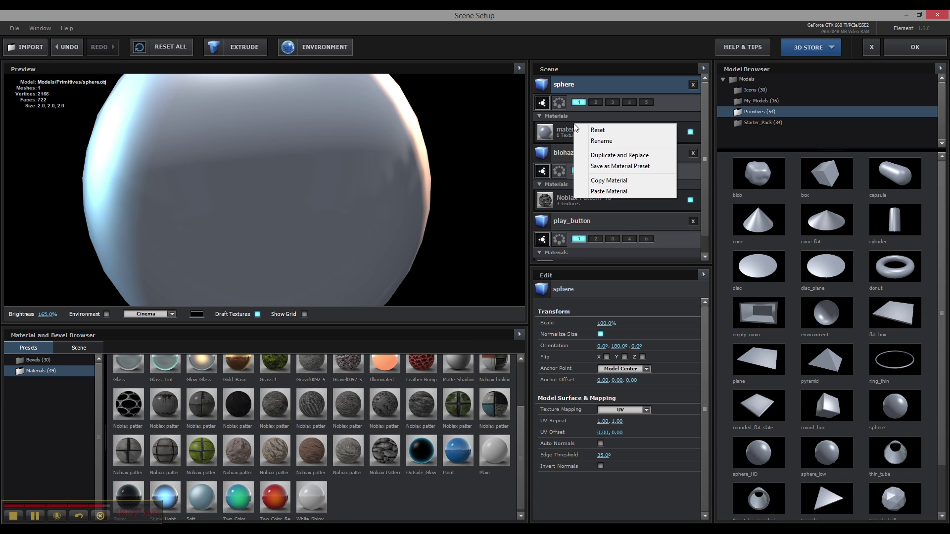
click(601, 195)
Set the sphere's UV Repeat to 5.00 × 5.00 and close Scene Setup.
scroll(371, 197, down, 5)
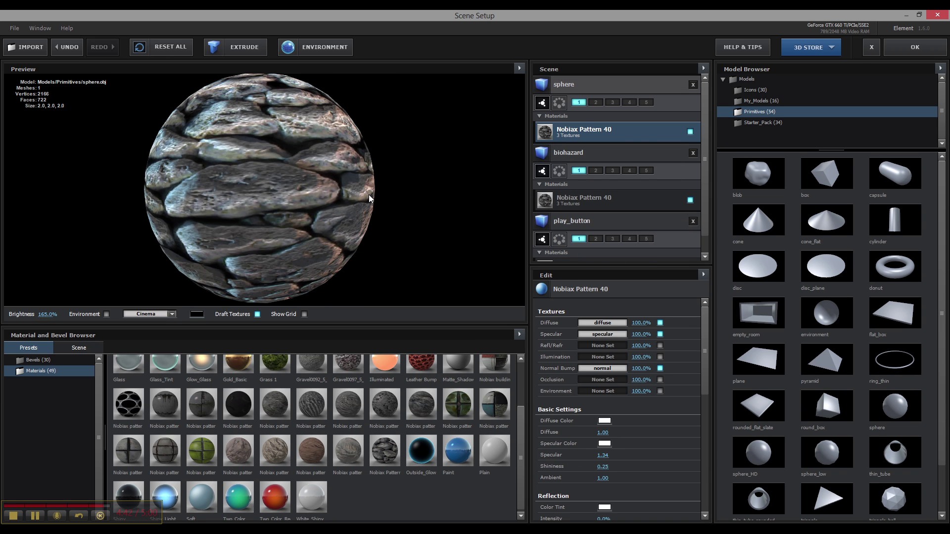
click(584, 88)
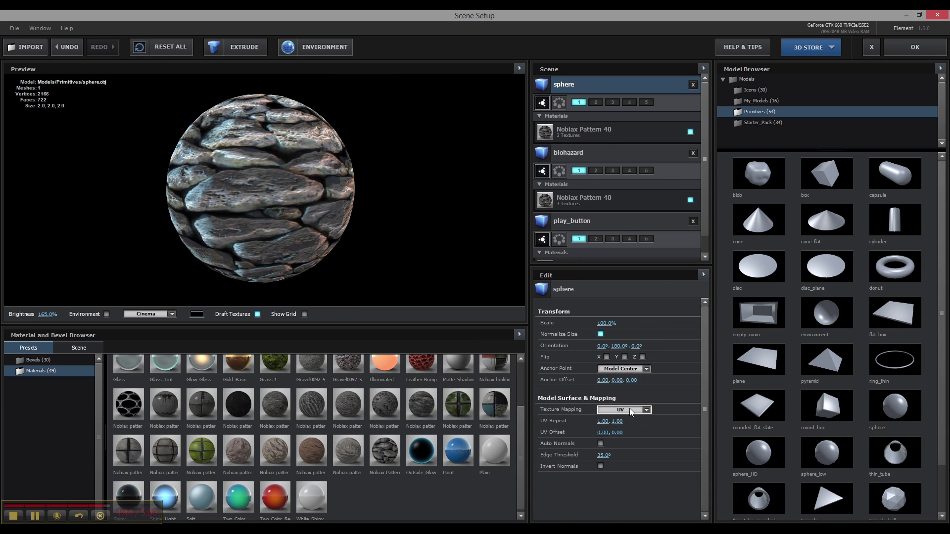
click(601, 422)
text(3)
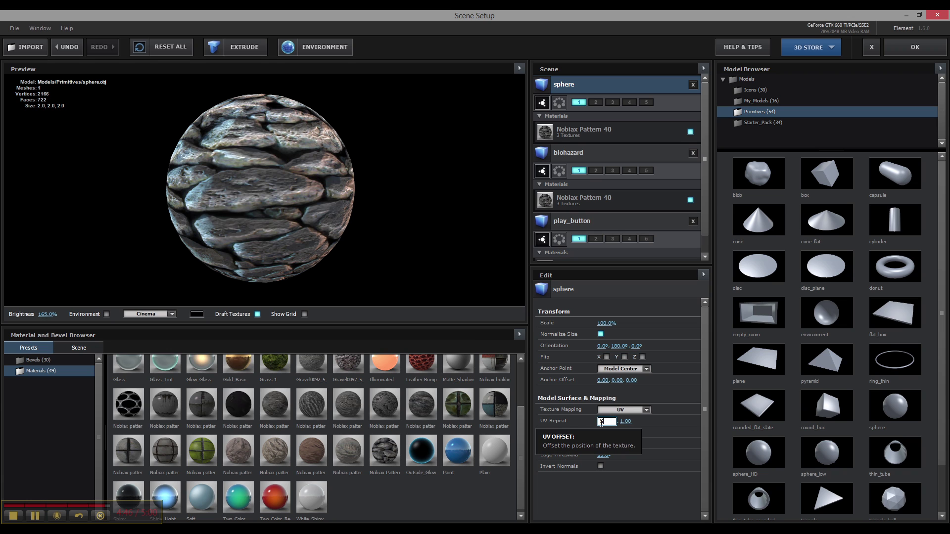
key(Return)
click(624, 422)
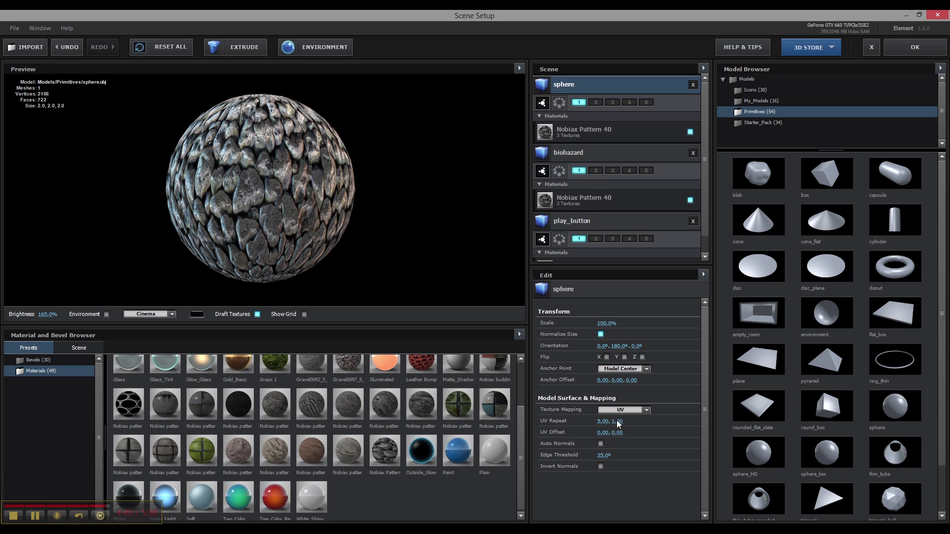
text(5)
key(Return)
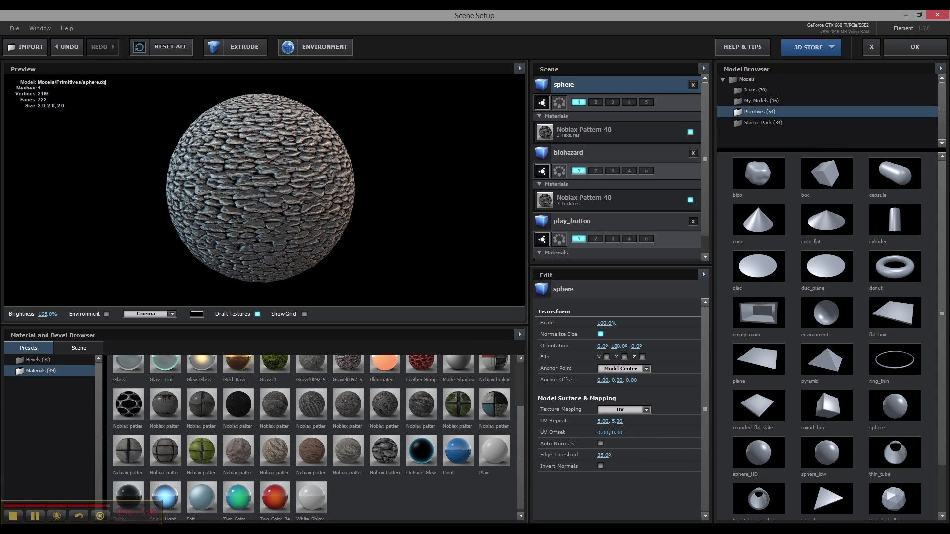
drag(301, 247, 151, 256)
click(936, 54)
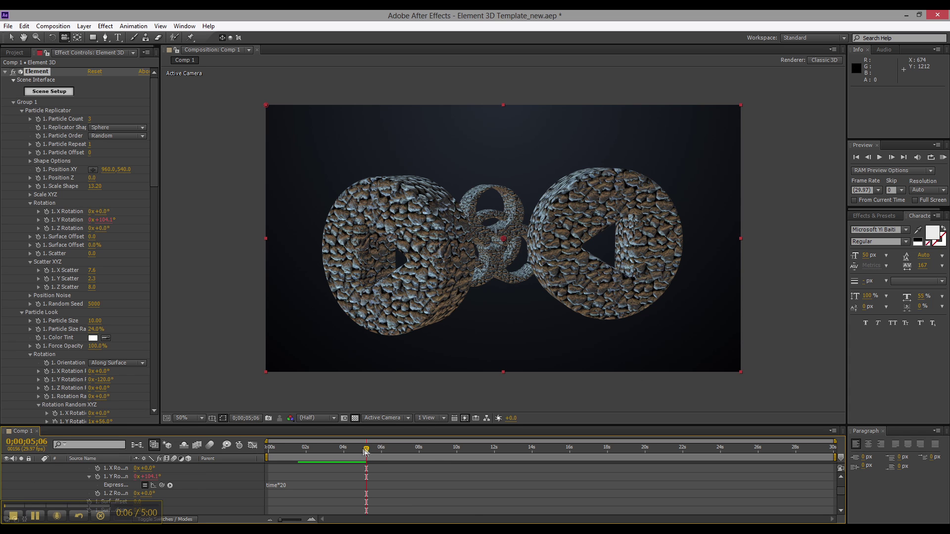
Preview the rotating stone-textured play button and biohazard models, then reopen Scene Setup.
key(space)
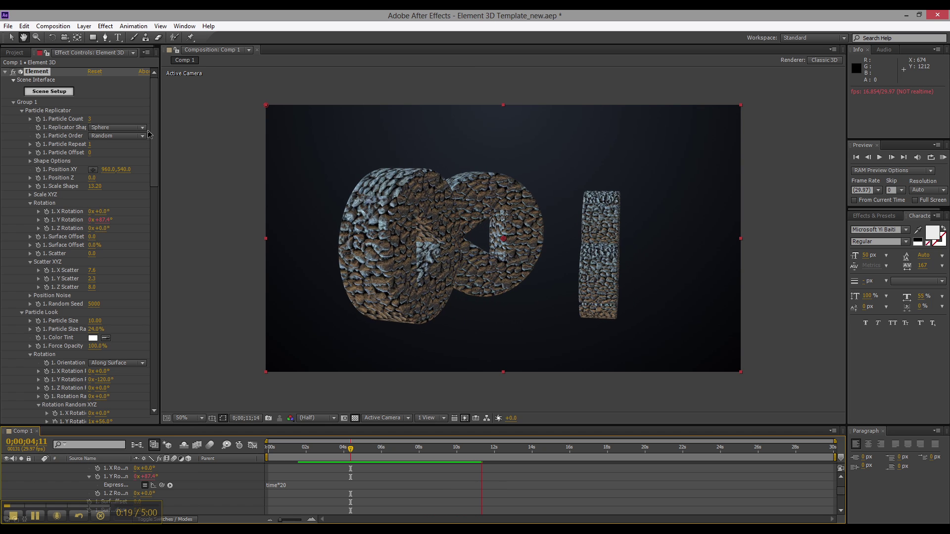
click(45, 92)
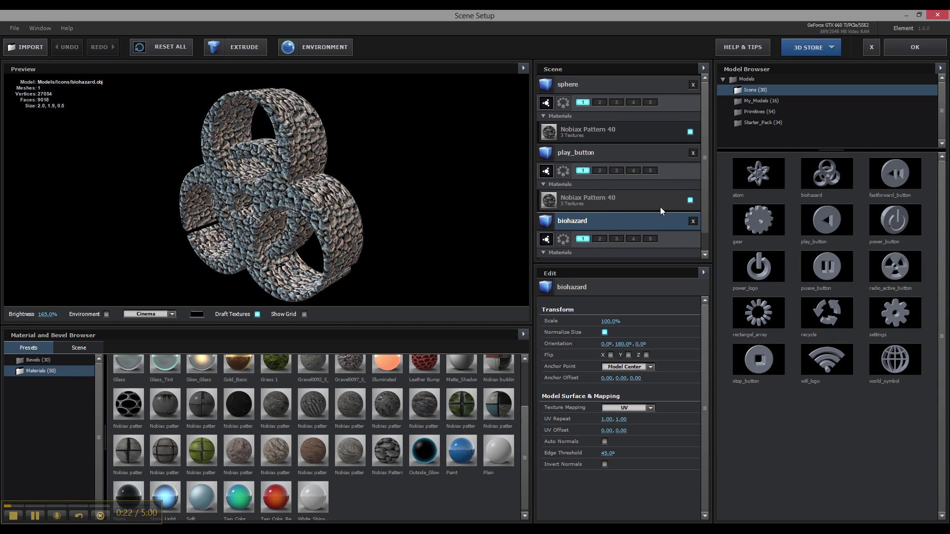
scroll(660, 206, down, 1)
scroll(591, 236, up, 1)
Select the sphere model in Scene Setup and return to the composition.
click(588, 87)
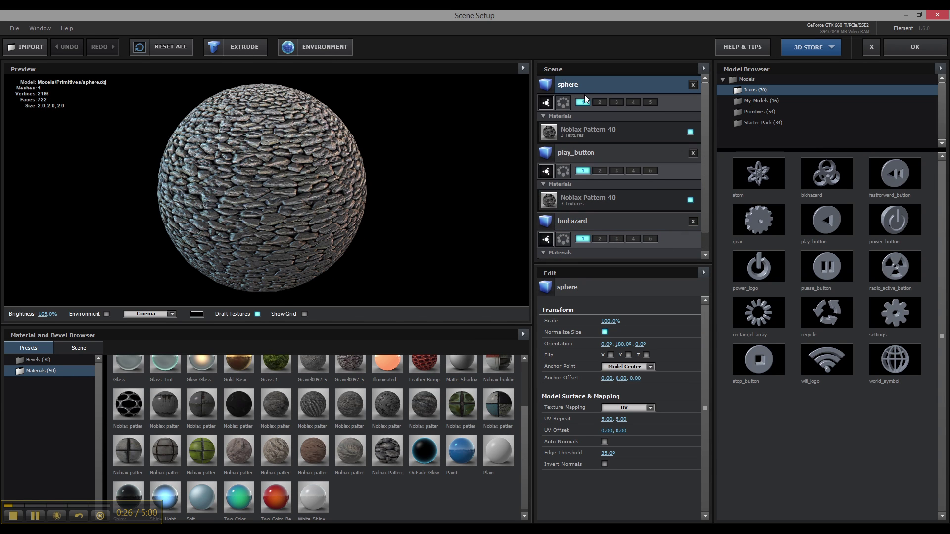
click(902, 49)
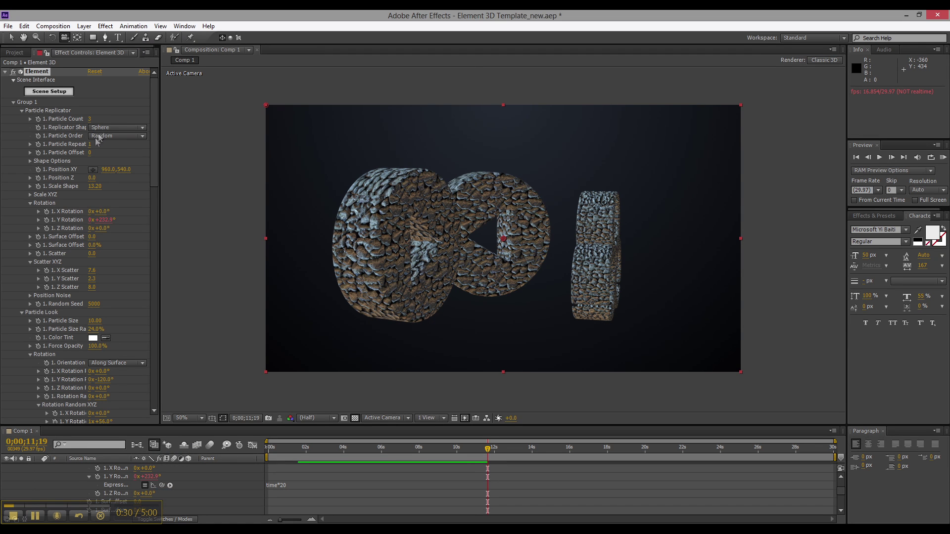
click(97, 137)
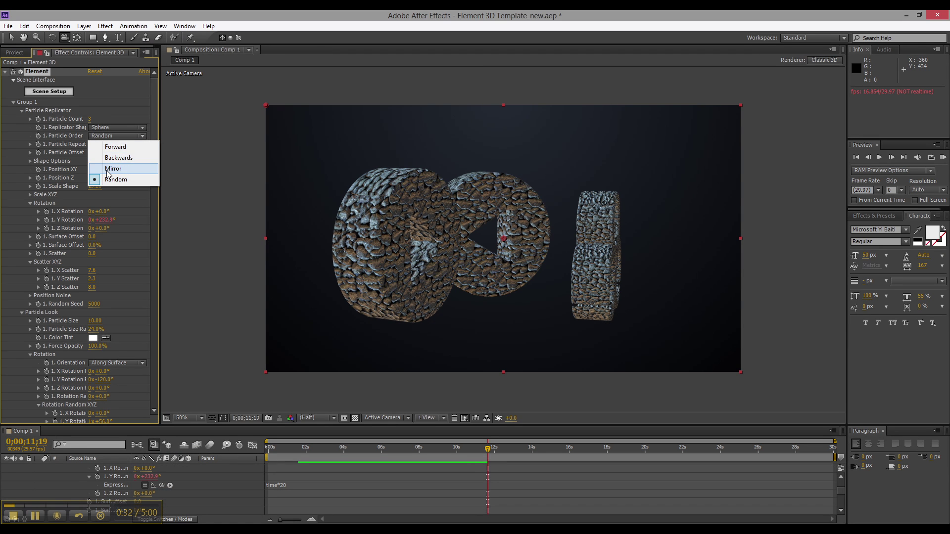
Set Particle Order to Mirror and orbit the camera to show the sphere, biohazard and play button models.
click(110, 169)
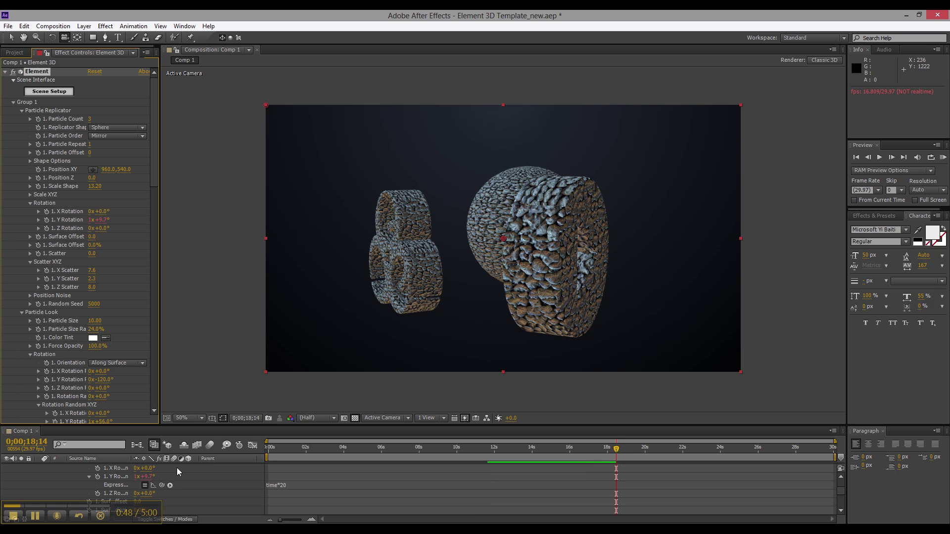
click(495, 287)
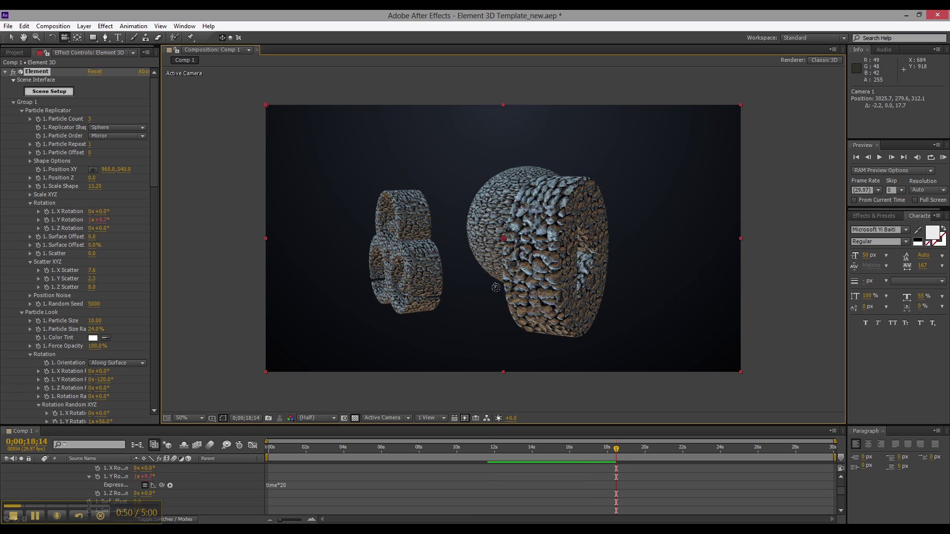
drag(496, 287, 500, 228)
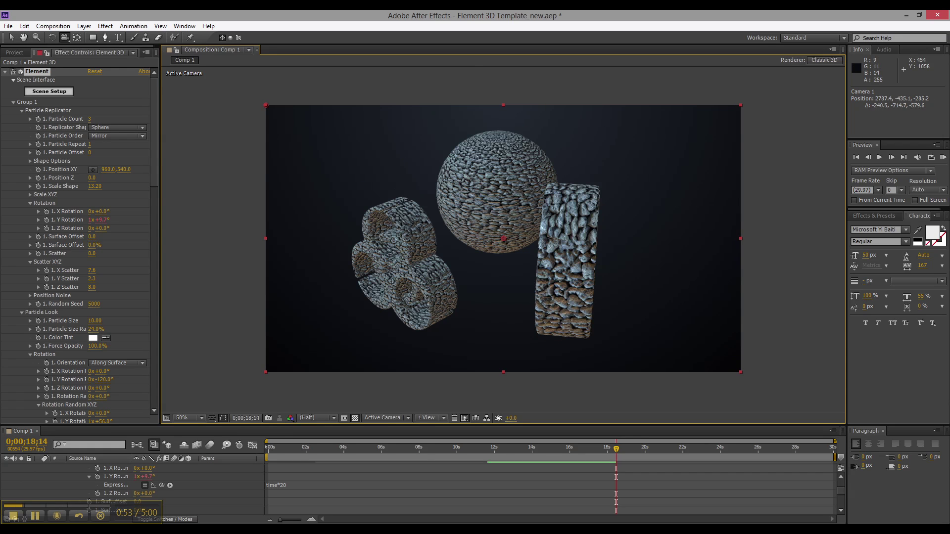
key(alt+Tab)
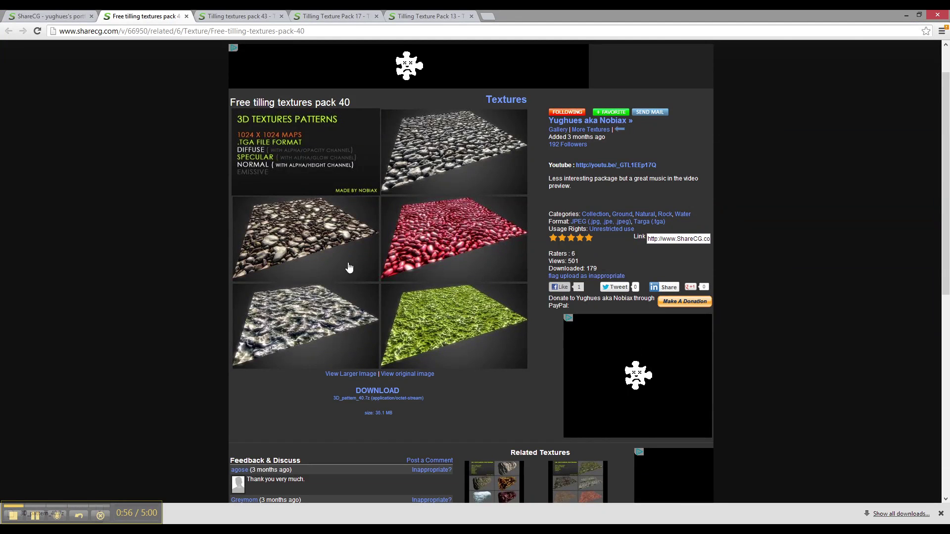
Browse the creator's ShareCG gallery and the pack 40 page, ending on Tilling textures pack 43.
scroll(351, 269, up, 1)
click(60, 16)
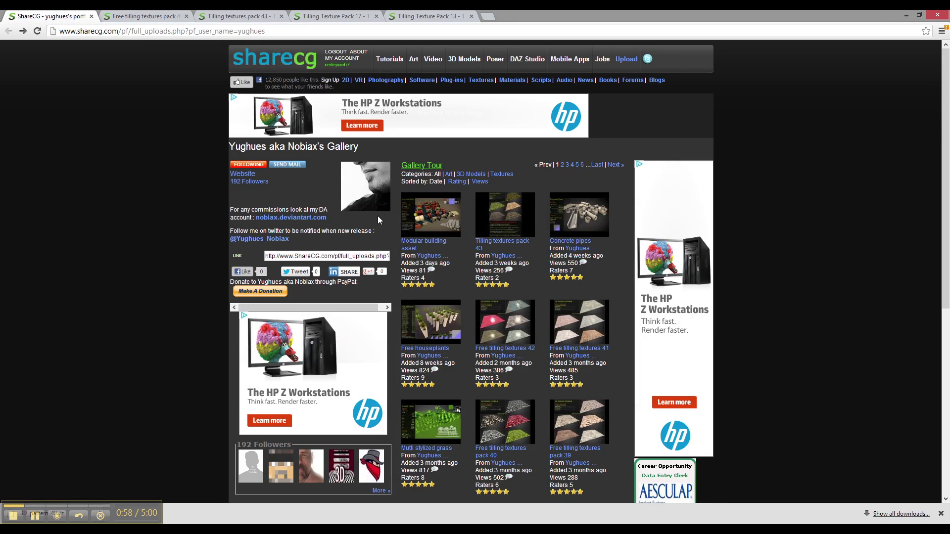
click(150, 17)
click(257, 16)
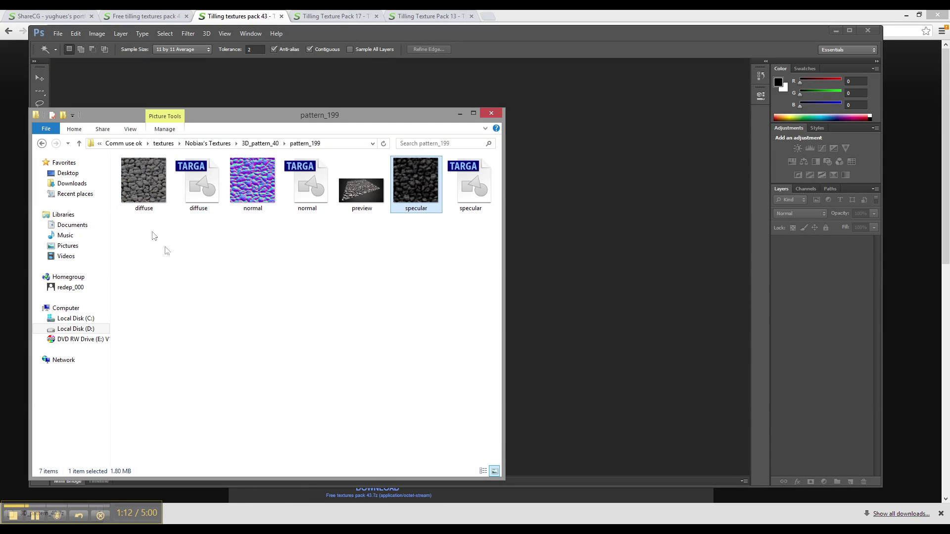
Check the pattern_199 diffuse TARGA file's properties, confirming a 3.00 MB TGA.
right_click(200, 188)
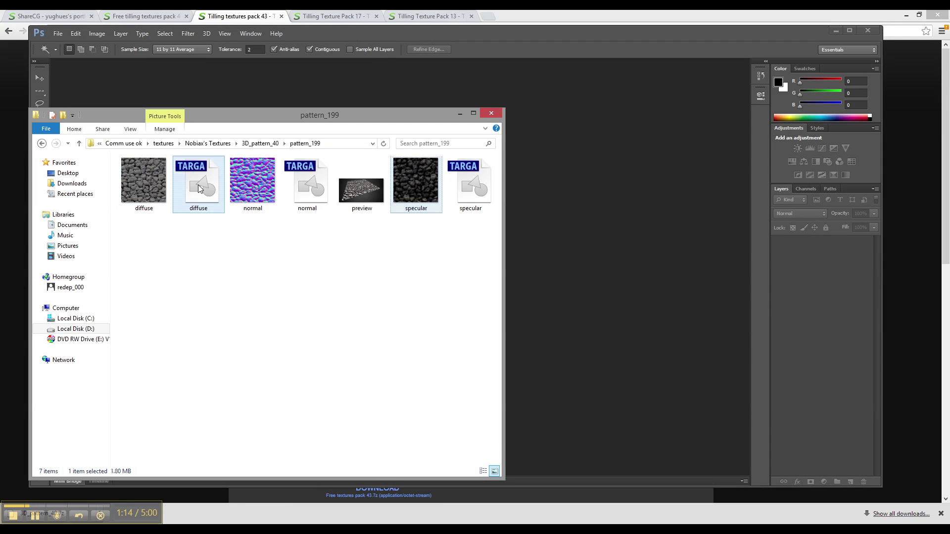
click(222, 325)
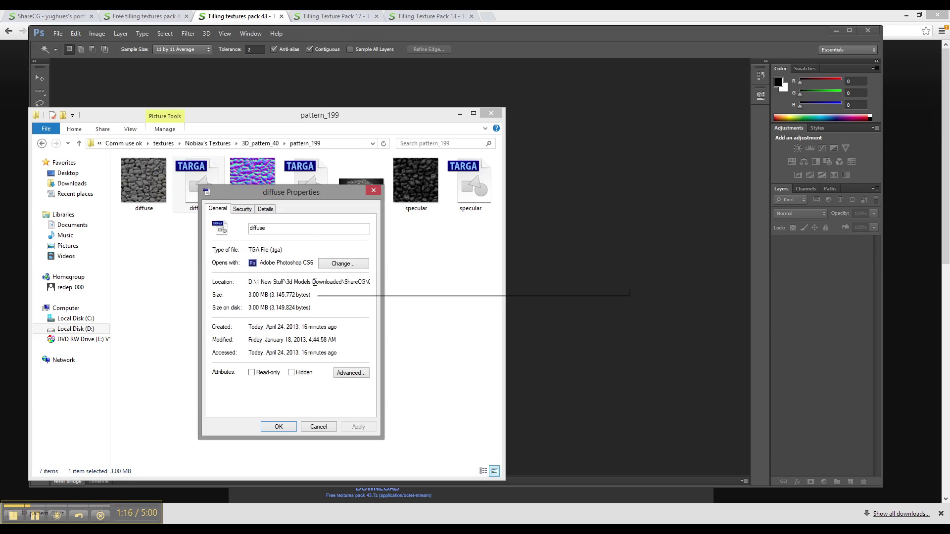
click(280, 425)
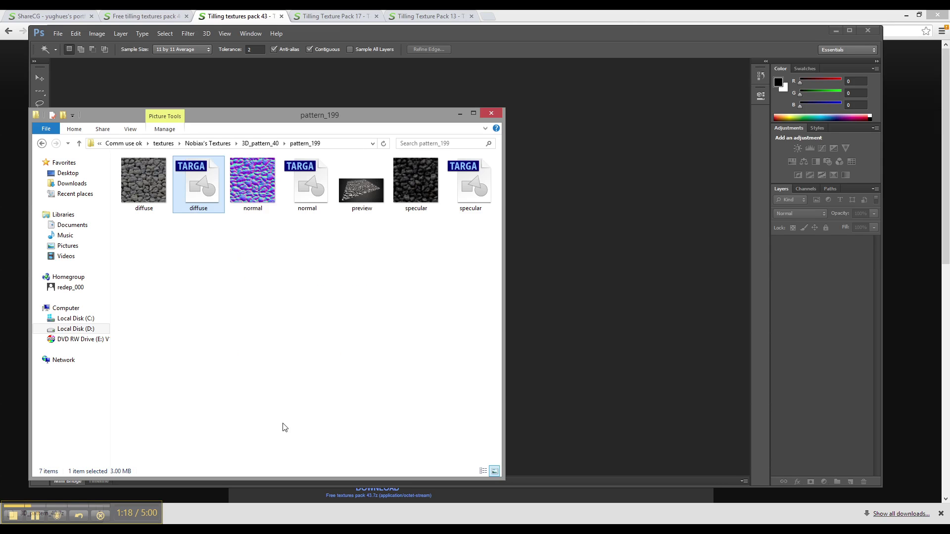